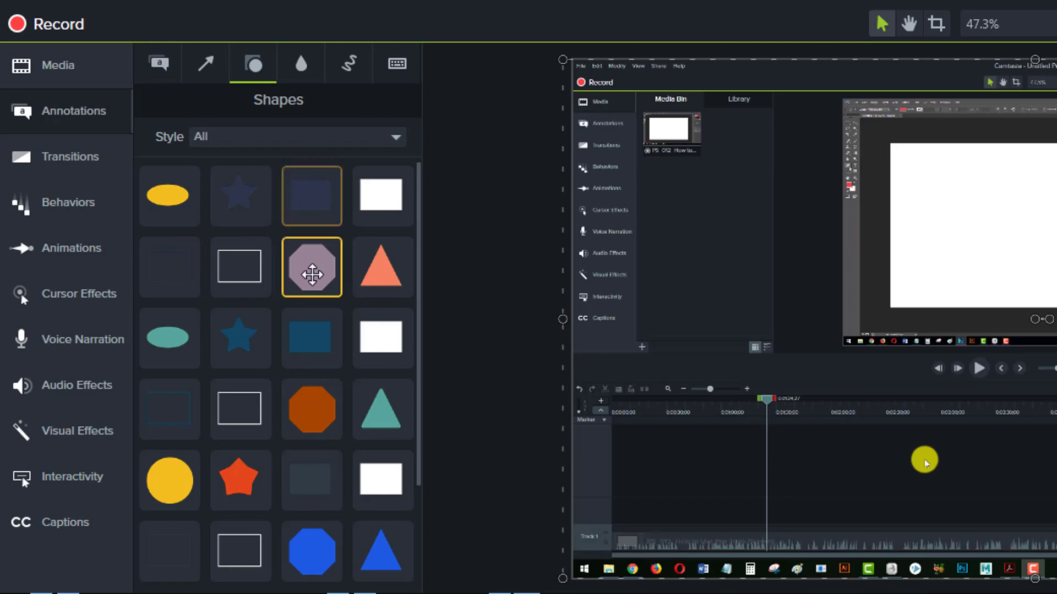
Step: Browse the shape and callout annotation collections
scroll(307, 264, down, 3)
click(377, 72)
click(354, 77)
click(159, 63)
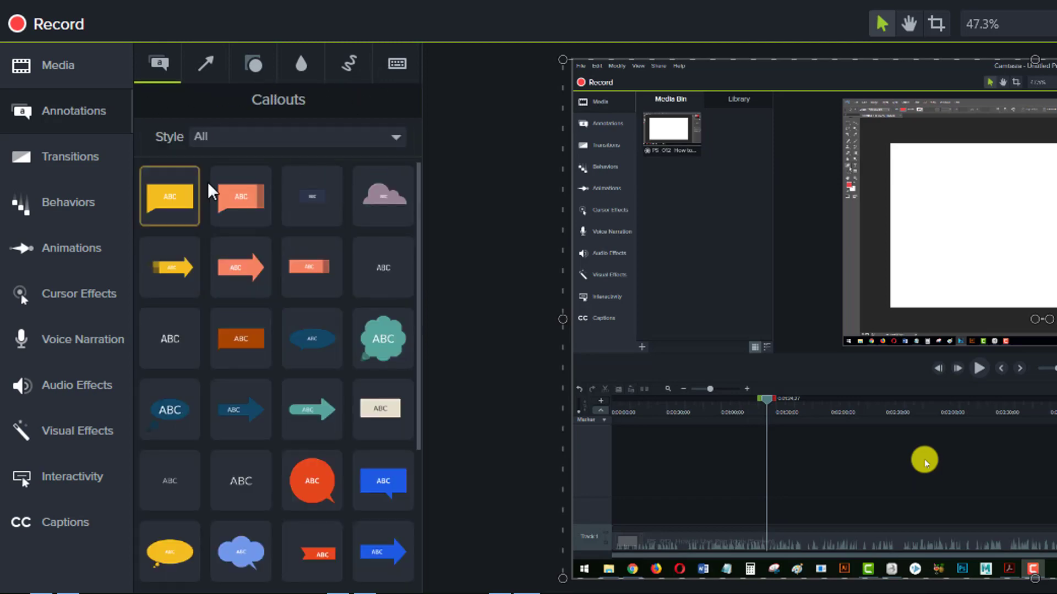
scroll(217, 200, down, 5)
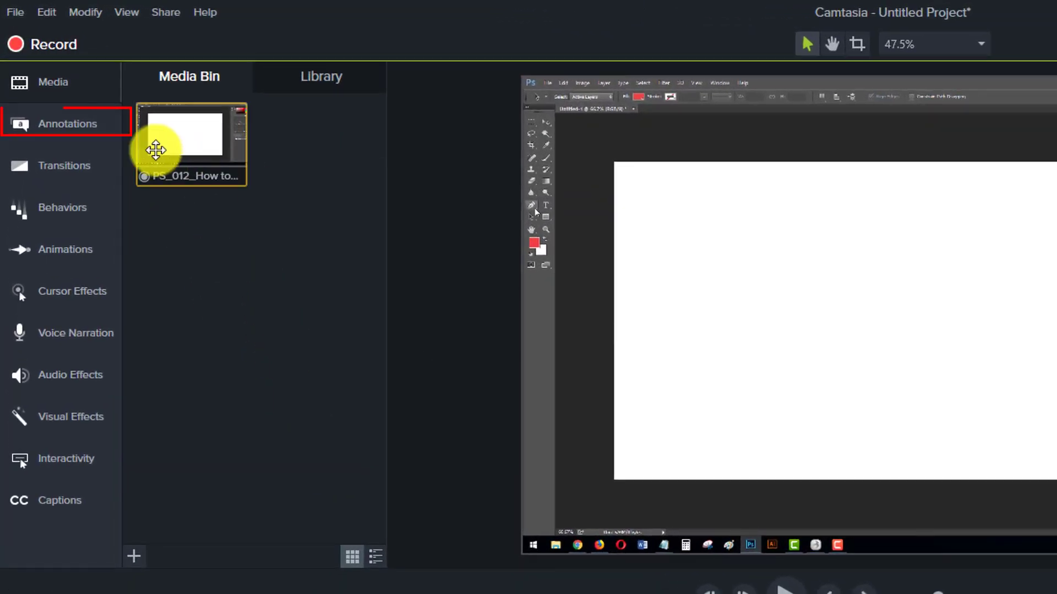
Step: Look through the annotation categories: callouts, arrows and lines, shapes, blur and highlight, sketch motion, and keystroke callouts
click(87, 134)
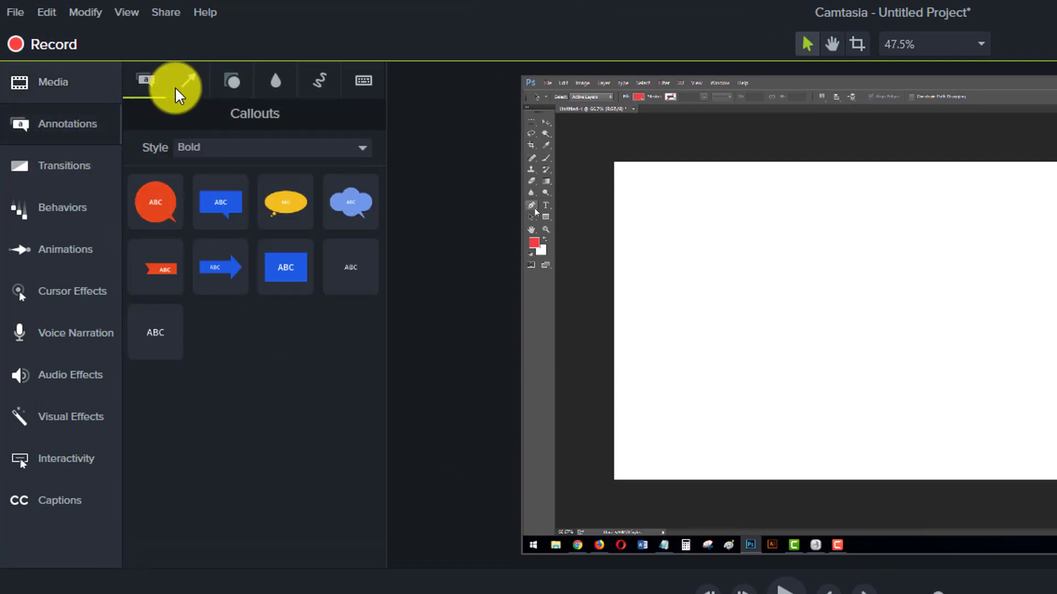
click(188, 83)
click(233, 82)
click(275, 81)
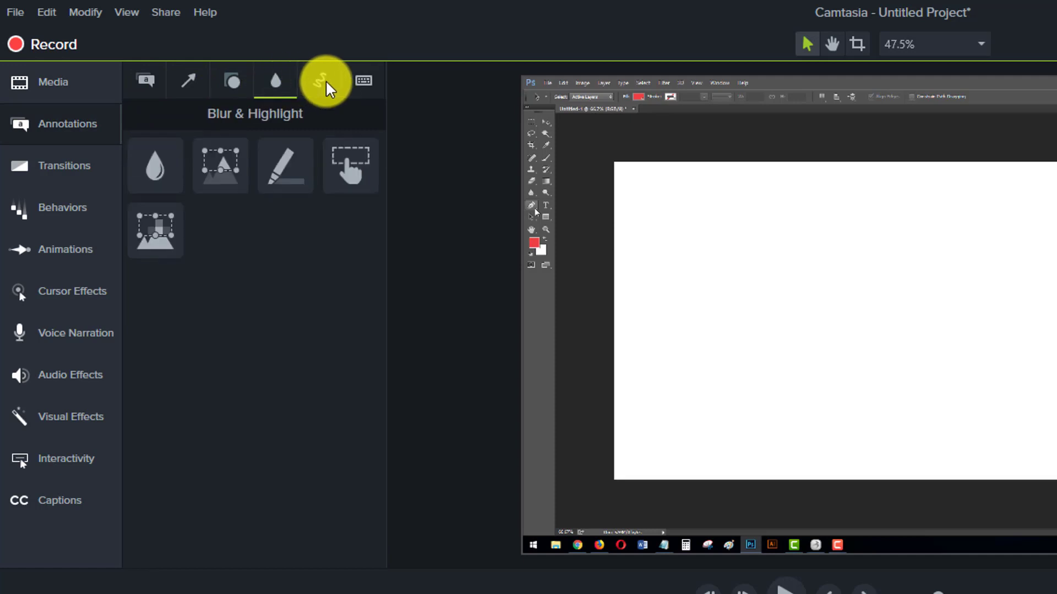
click(327, 81)
click(367, 85)
click(148, 81)
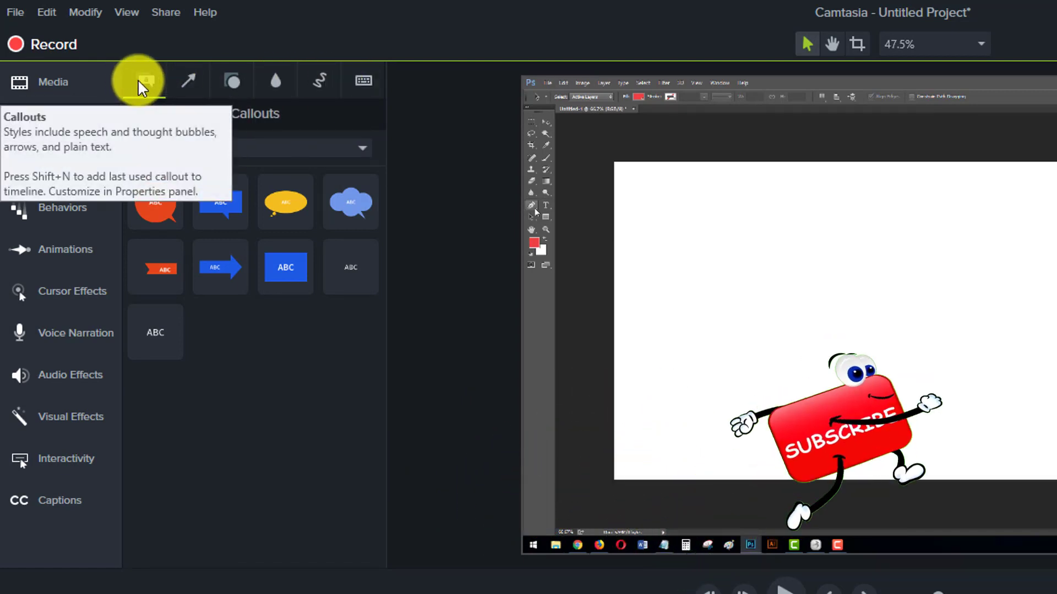
click(197, 83)
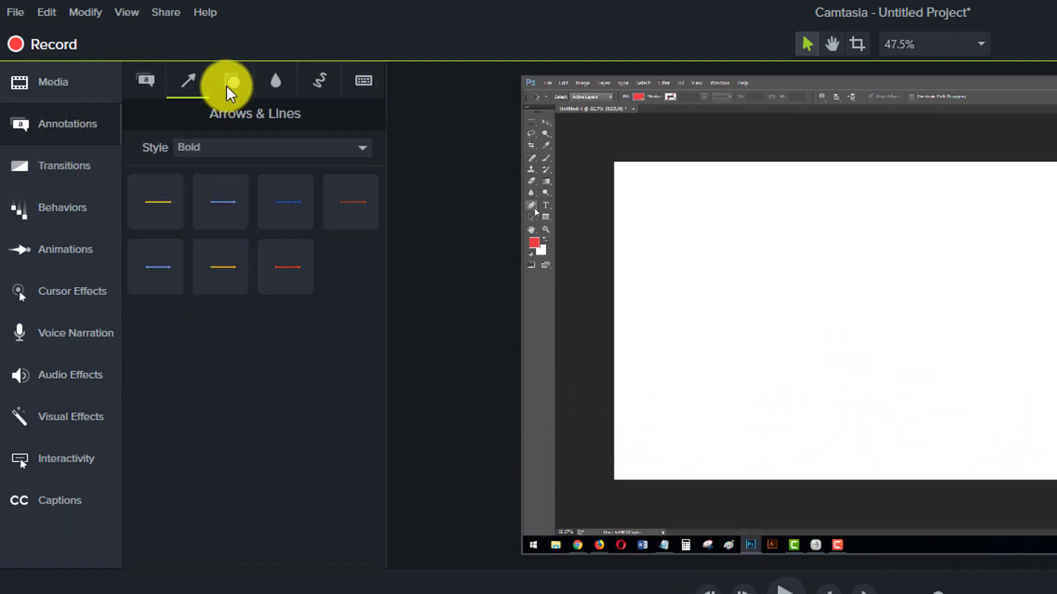
click(226, 85)
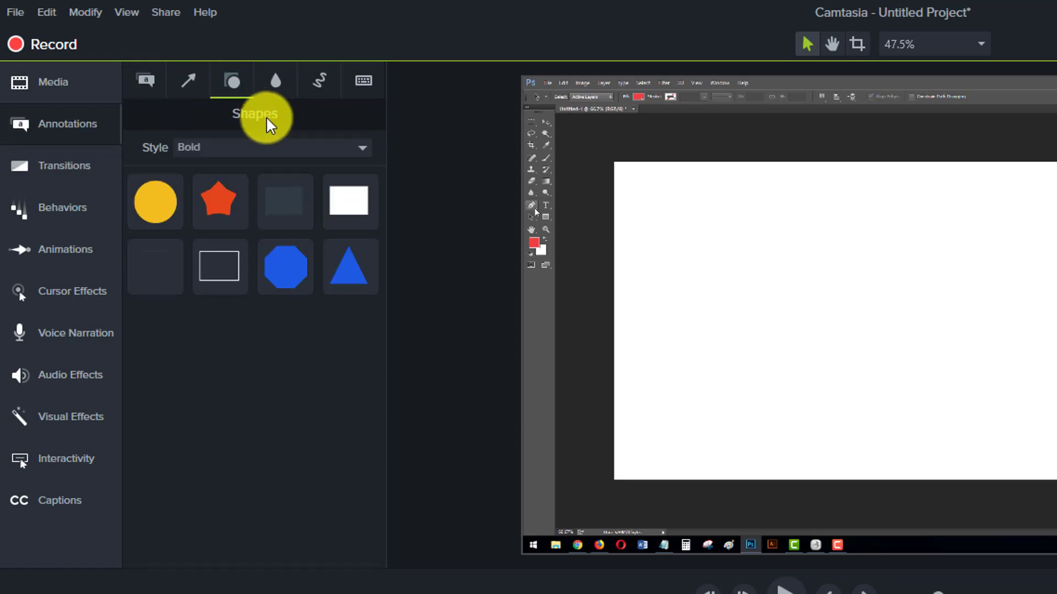
click(276, 88)
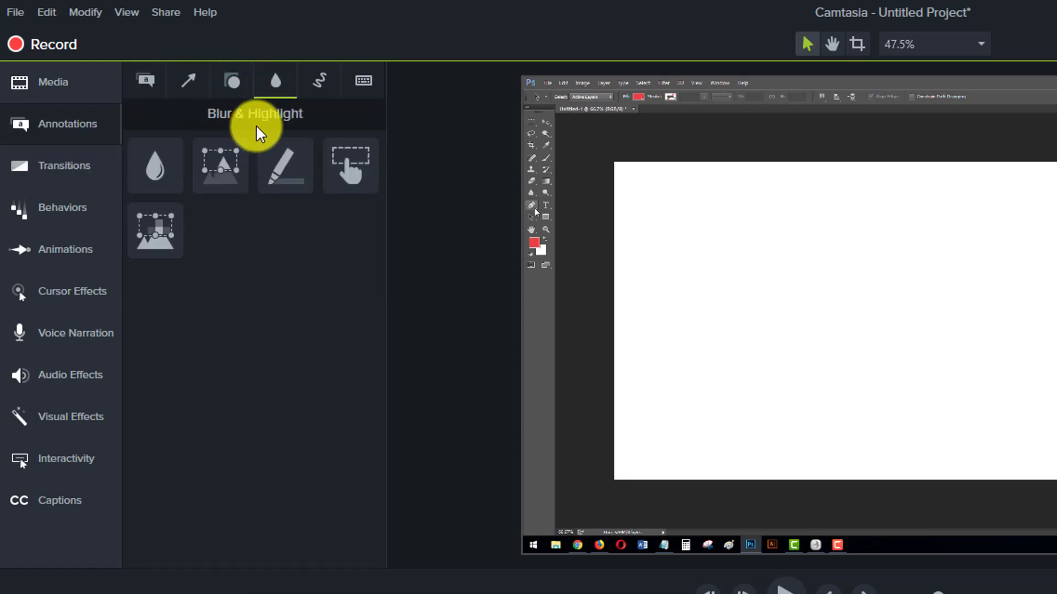
click(319, 85)
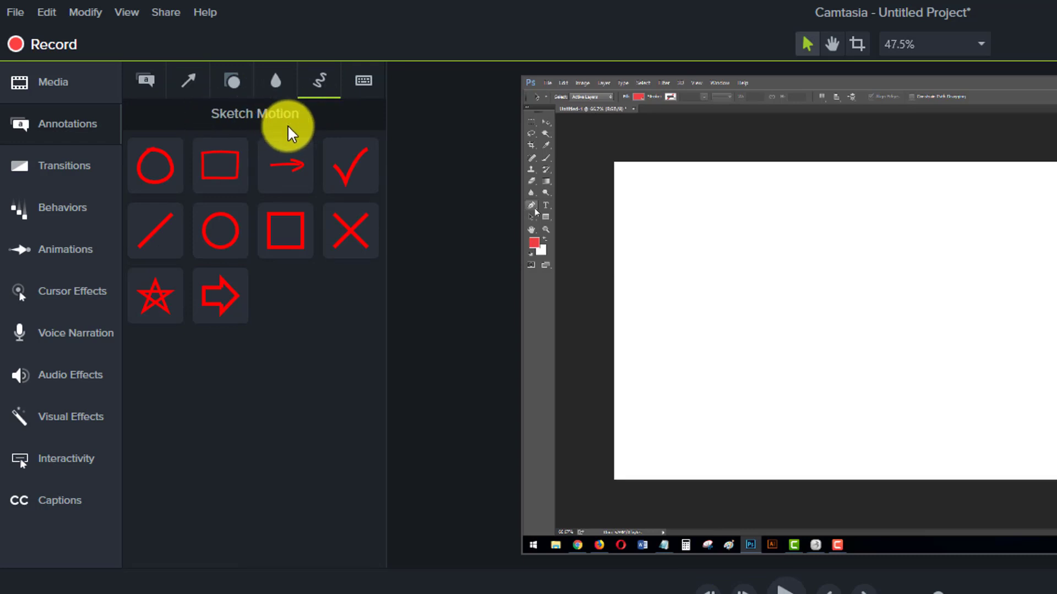
click(364, 84)
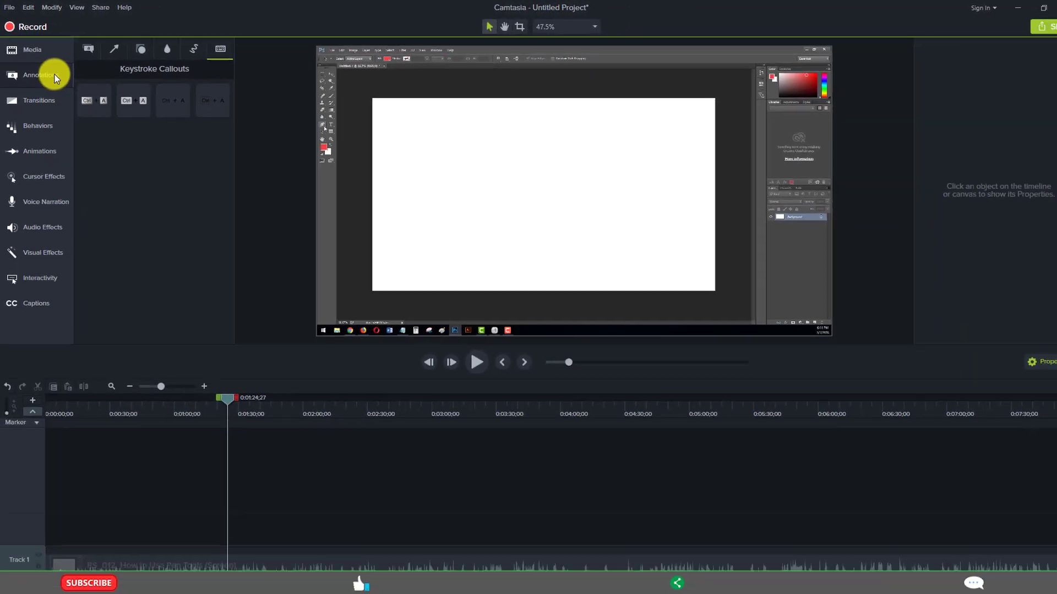
Step: Add the Bold orange speech bubble callout on a new track at about 0:01:13 and move it toward the preview's left side
click(83, 49)
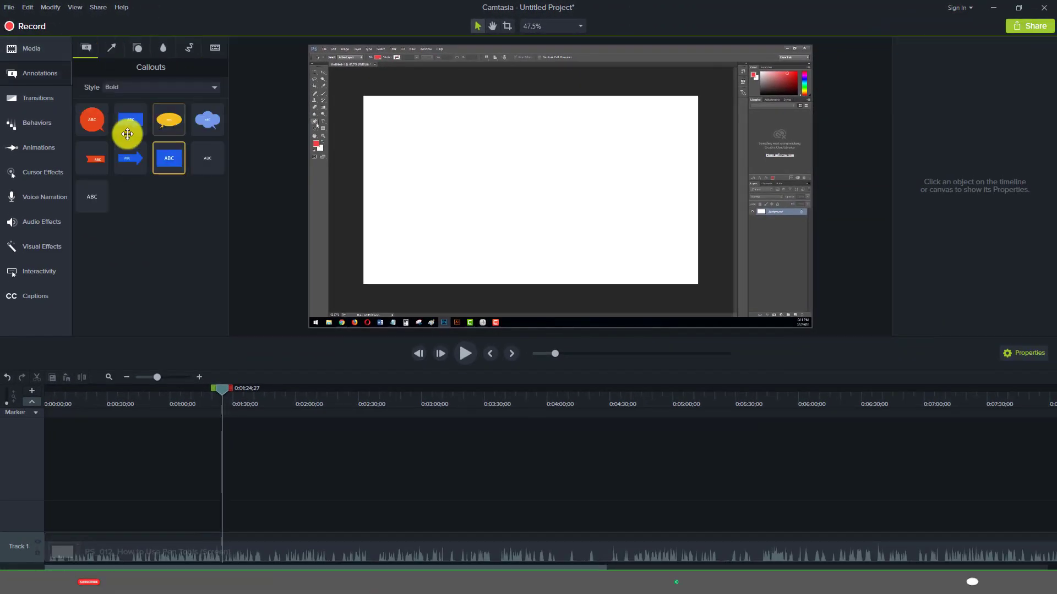
drag(130, 138, 196, 499)
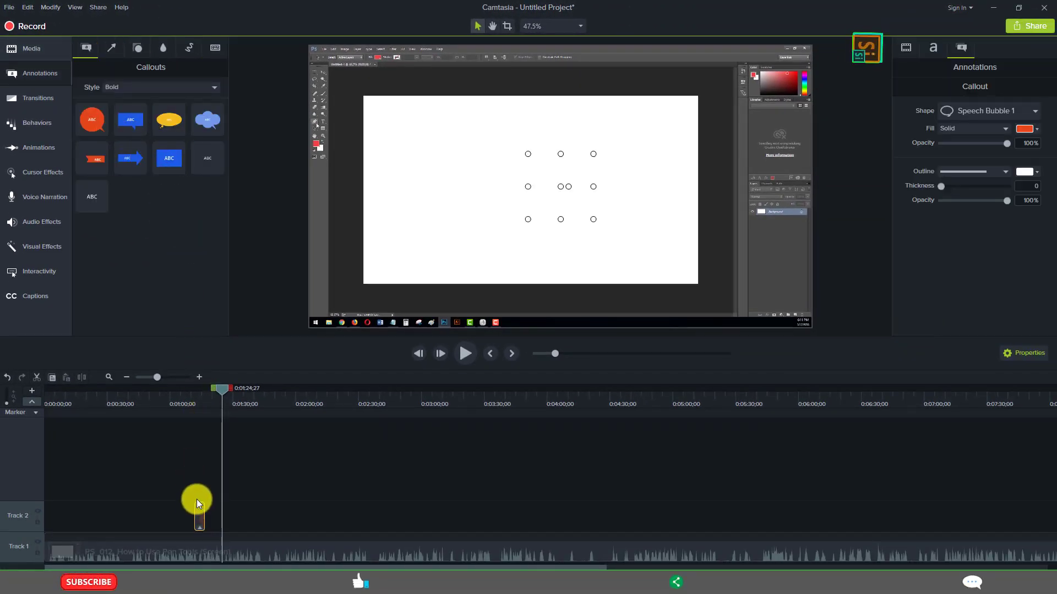
click(198, 390)
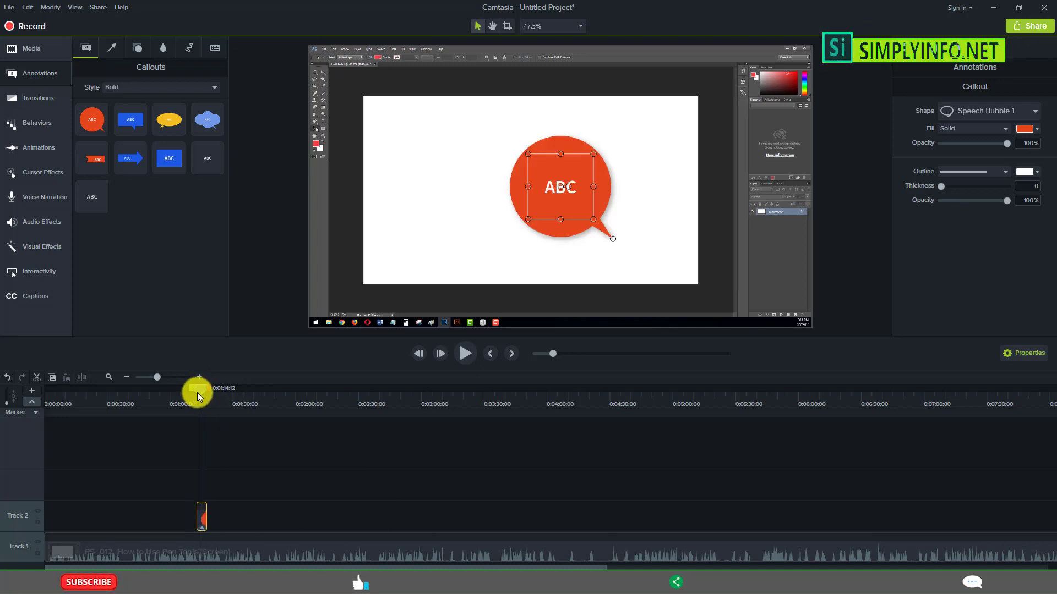
drag(526, 200, 423, 203)
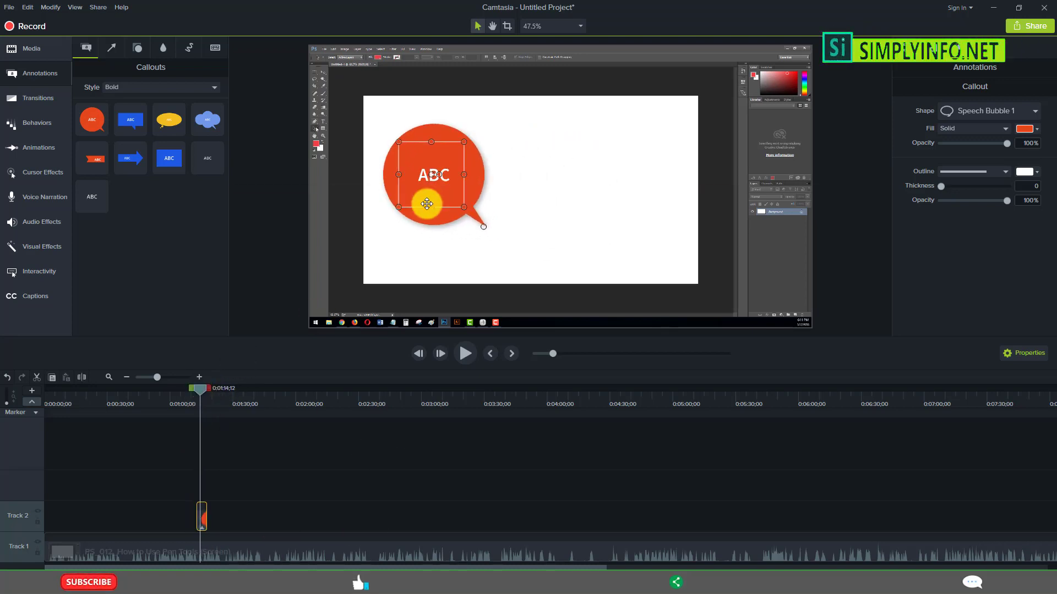
Step: Replace the orange callout's text with "Tool Name" and widen the speech bubble to fit it
double_click(467, 187)
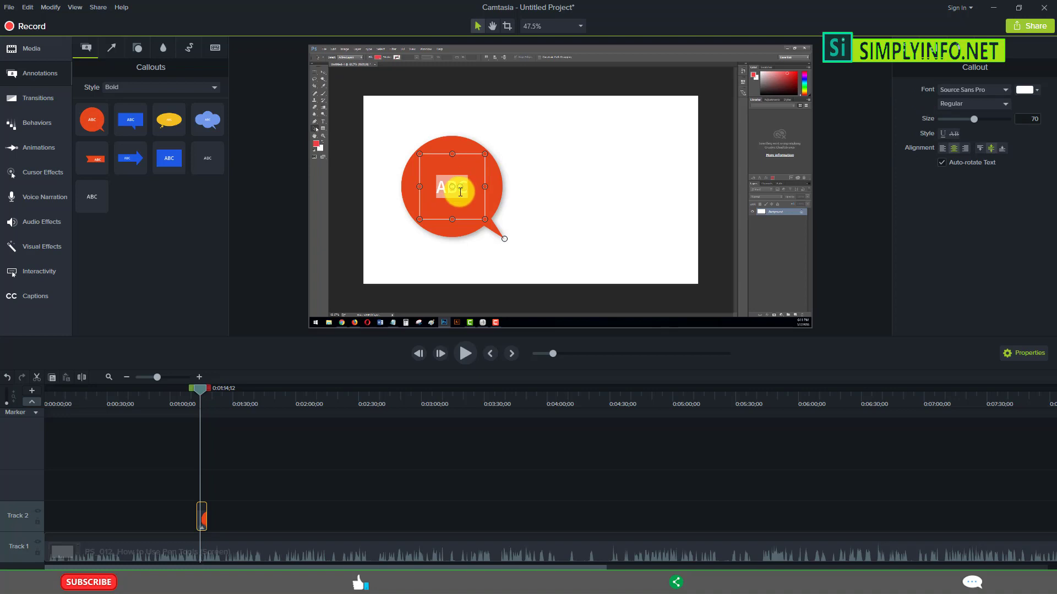
text(Tool Name)
drag(485, 187, 527, 186)
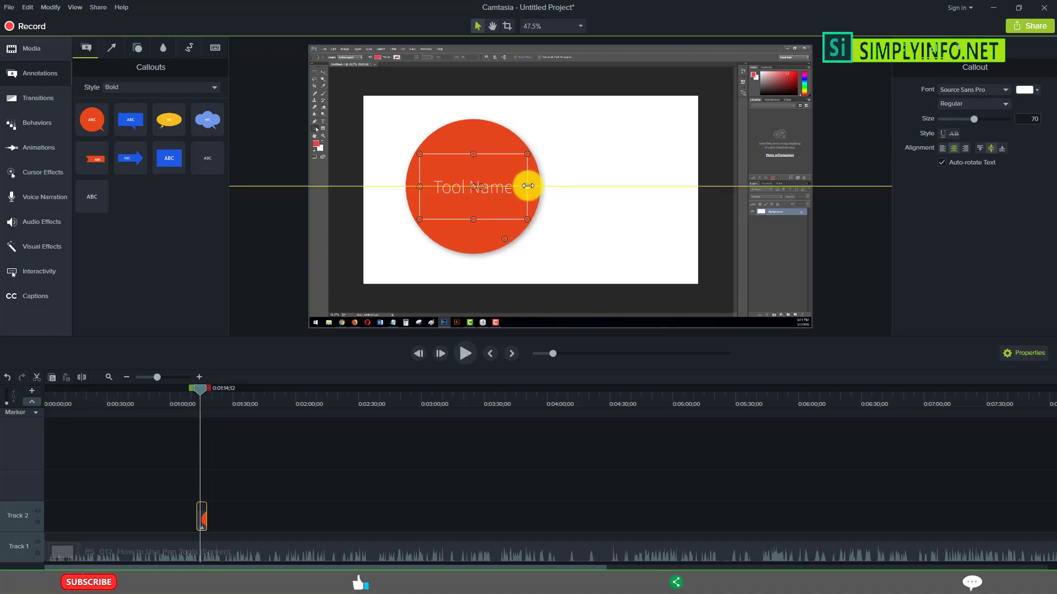
click(634, 464)
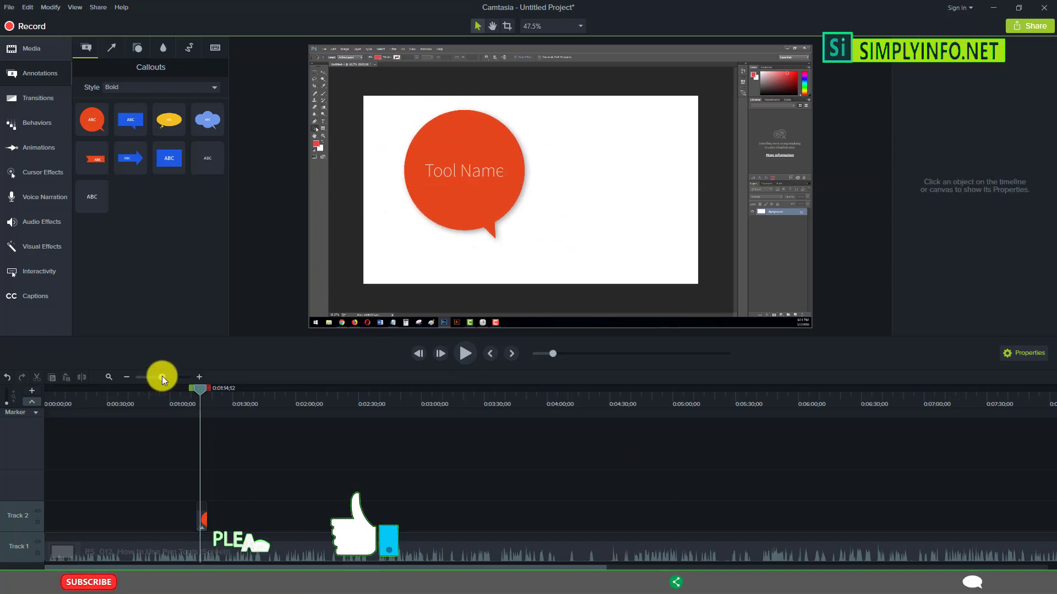
Step: Shorten the orange callout clip on Track 2 so that it ends at about 0:01:15;21
drag(162, 377, 160, 398)
click(154, 399)
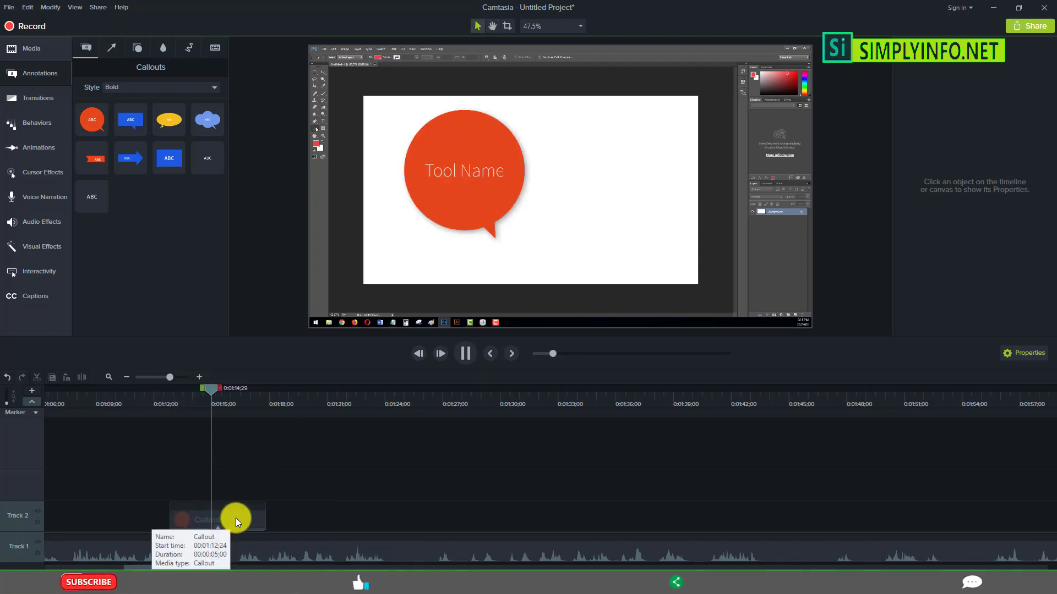
drag(265, 516, 225, 515)
Step: Add the Bold blue cloud callout to Track 2 at about 0:01:18 and move the playhead to 0:01:20;02
drag(222, 138, 267, 516)
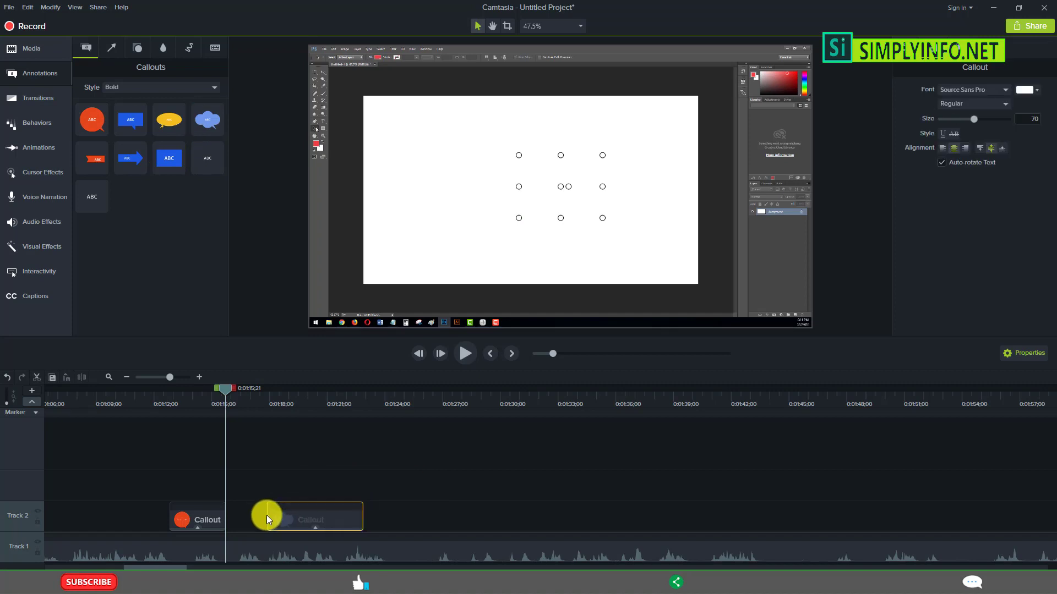
drag(273, 415, 309, 407)
Step: Browse the Abstract, Basic and Bold callout styles
click(117, 88)
click(127, 114)
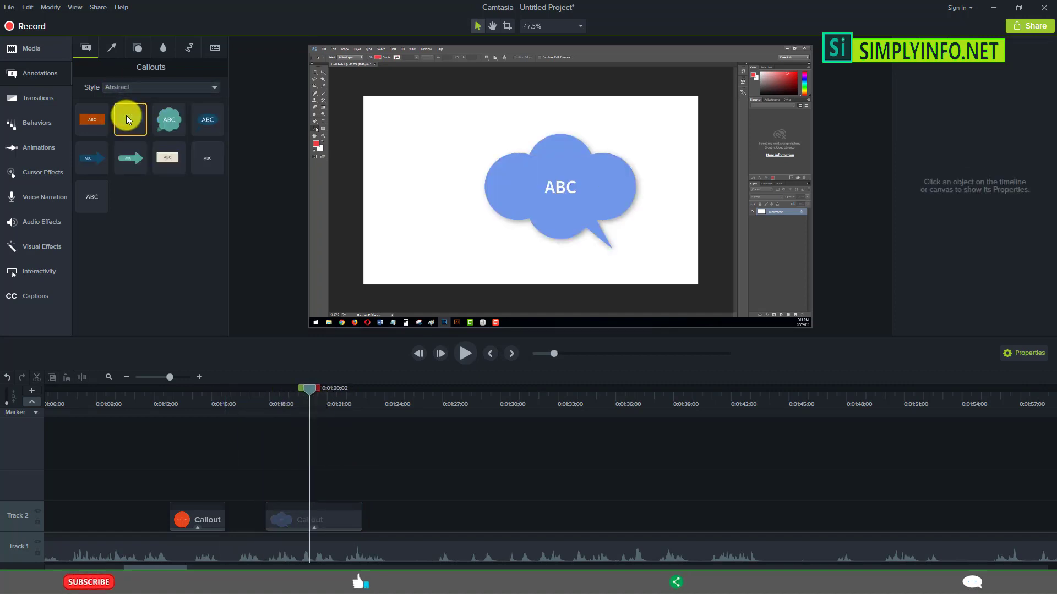
click(137, 85)
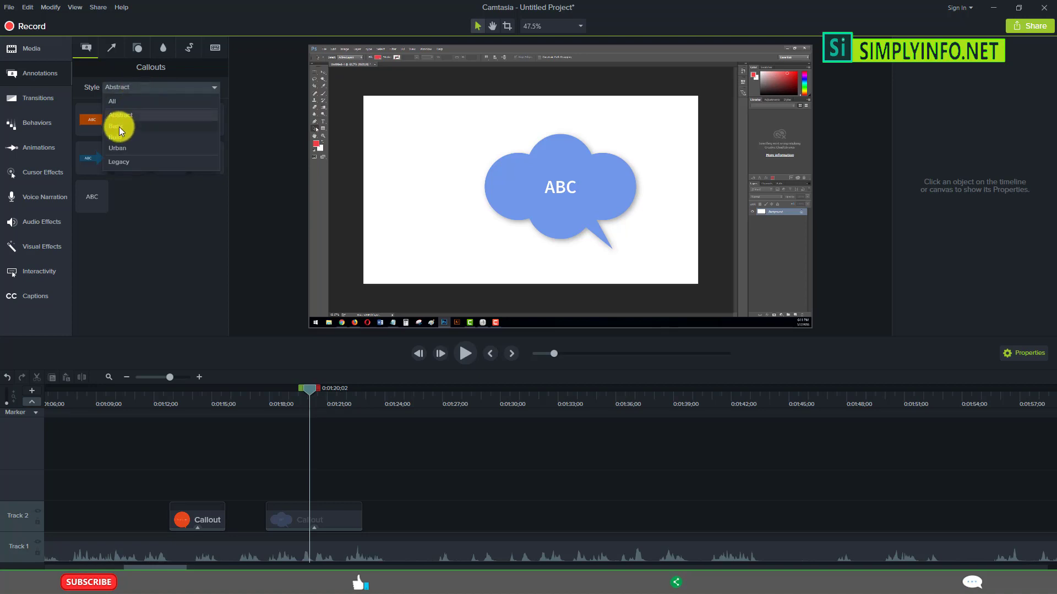
click(119, 126)
click(129, 88)
click(122, 136)
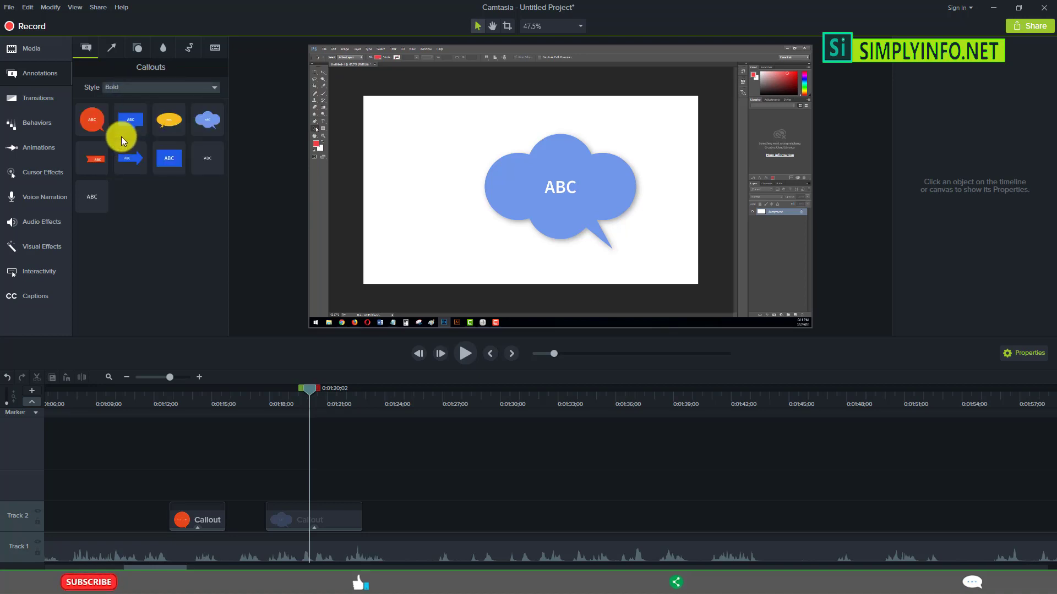
click(132, 87)
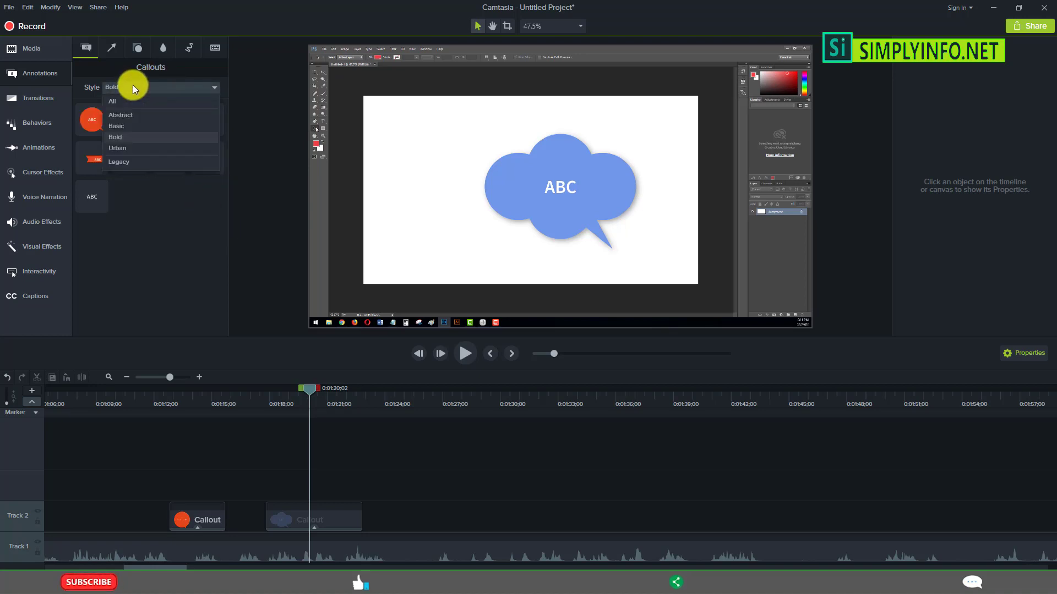
Step: Add the yellow Urban speech bubble callout on a new track at about 0:01:25 and move the playhead to 0:01:27;04
click(123, 147)
drag(88, 115, 406, 485)
click(408, 397)
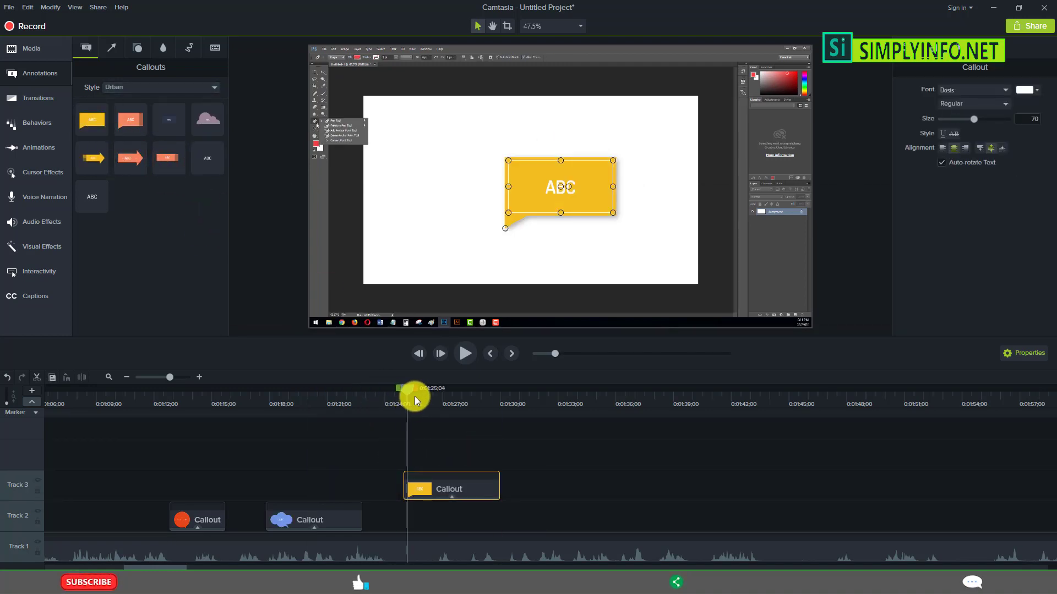
drag(415, 396, 446, 397)
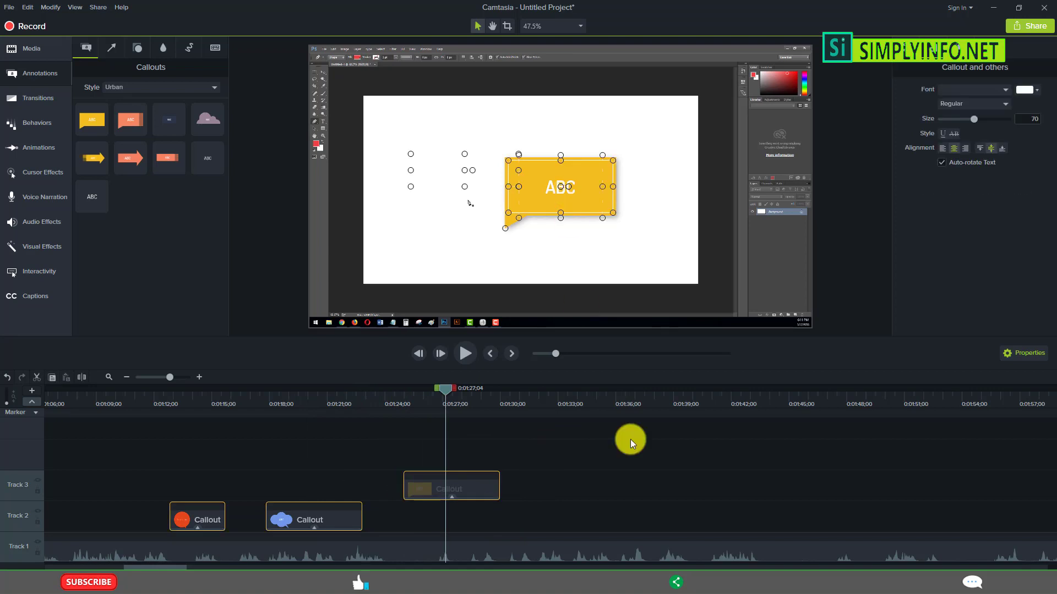
click(629, 491)
click(559, 188)
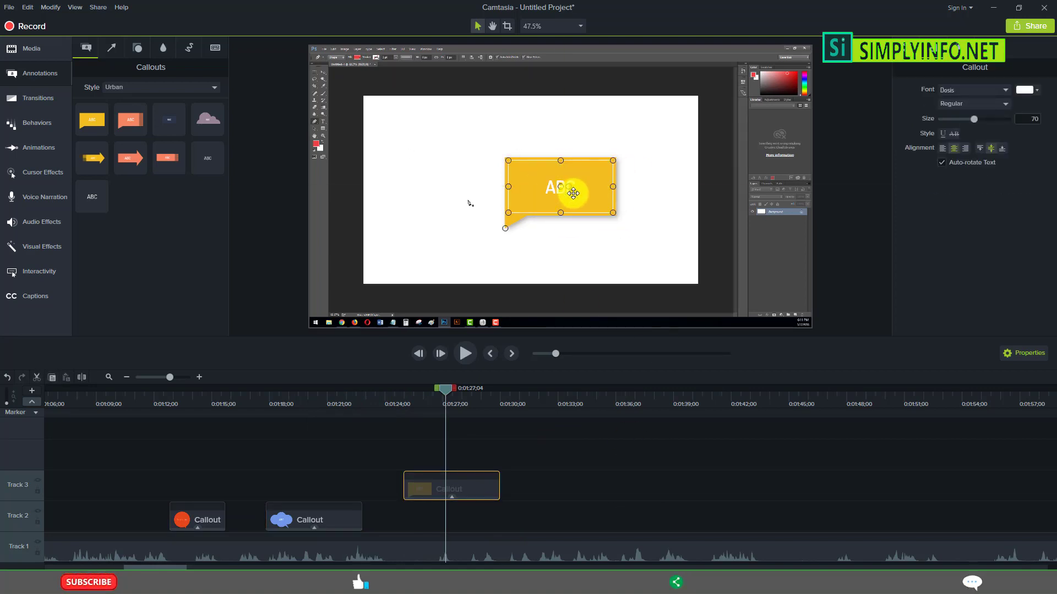
click(540, 350)
Step: Add the green single-headed arrow from the Basic arrow style to the canvas at 0:01:27;04
click(112, 48)
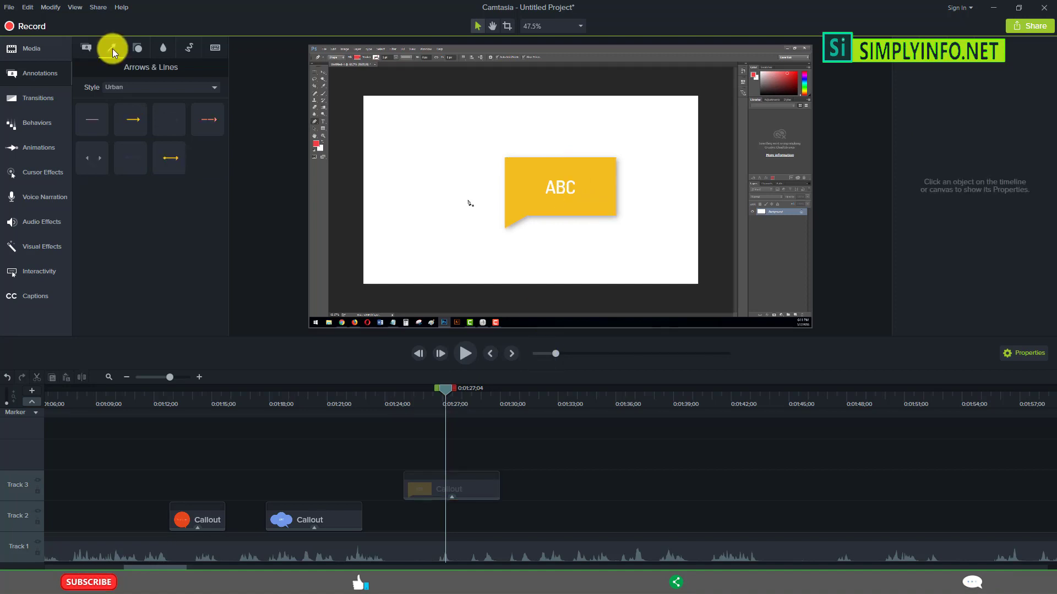
click(168, 87)
click(125, 109)
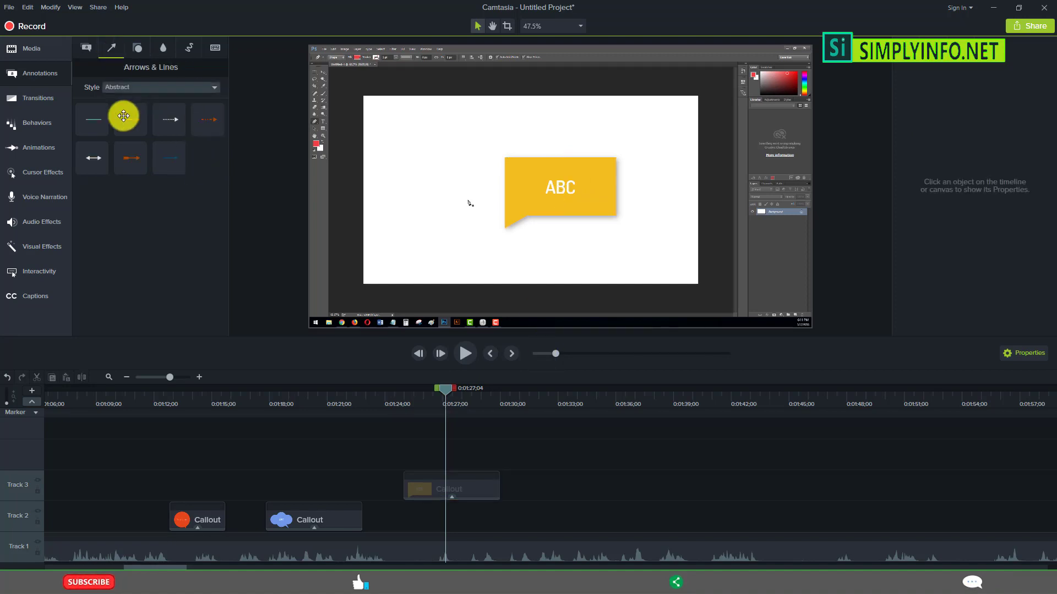
click(124, 87)
click(123, 127)
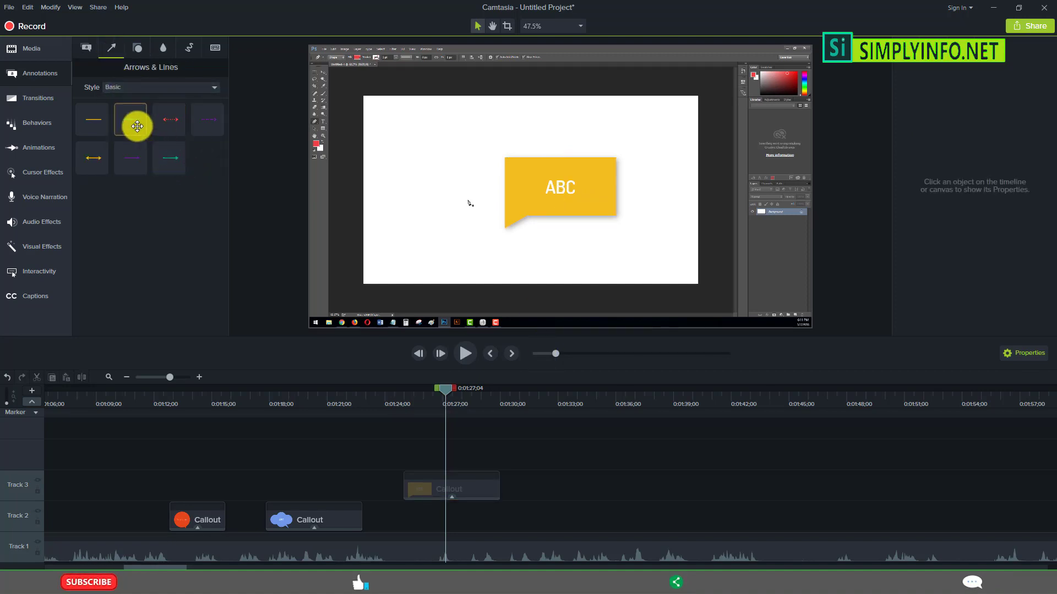
drag(137, 126, 575, 263)
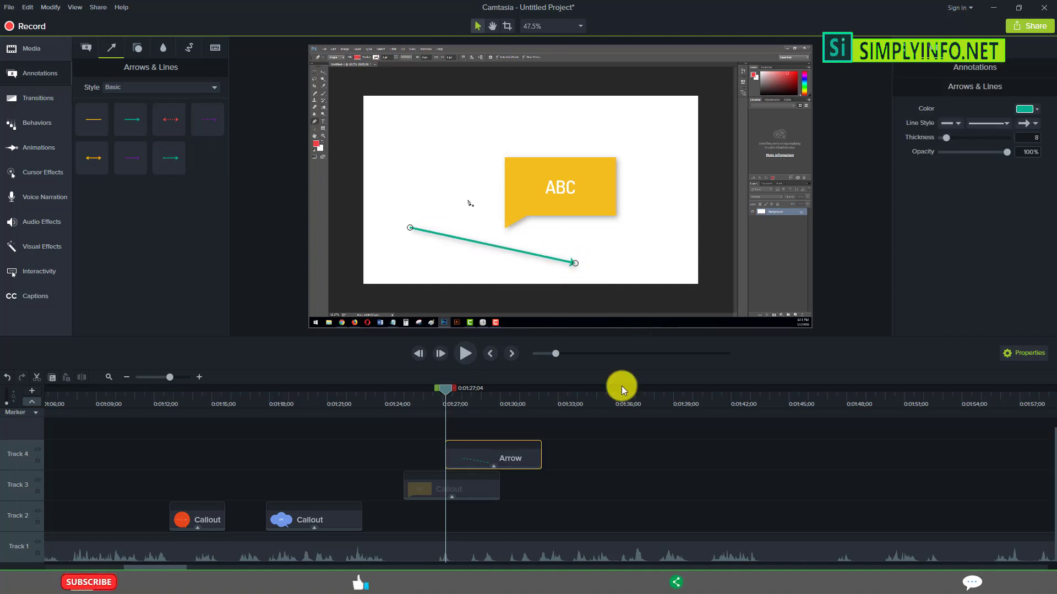
click(643, 470)
Step: Redirect the green arrow from below the yellow callout toward the colour swatches in the recorded toolbar, and play that section back
click(506, 458)
drag(410, 228, 508, 249)
drag(575, 264, 340, 150)
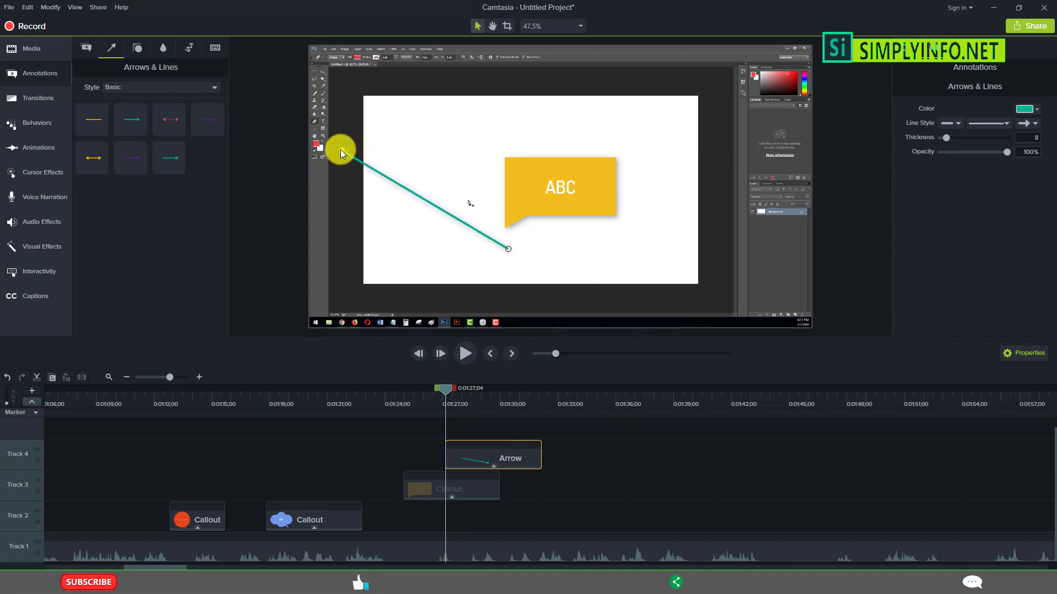
click(602, 496)
drag(444, 392, 433, 392)
key(space)
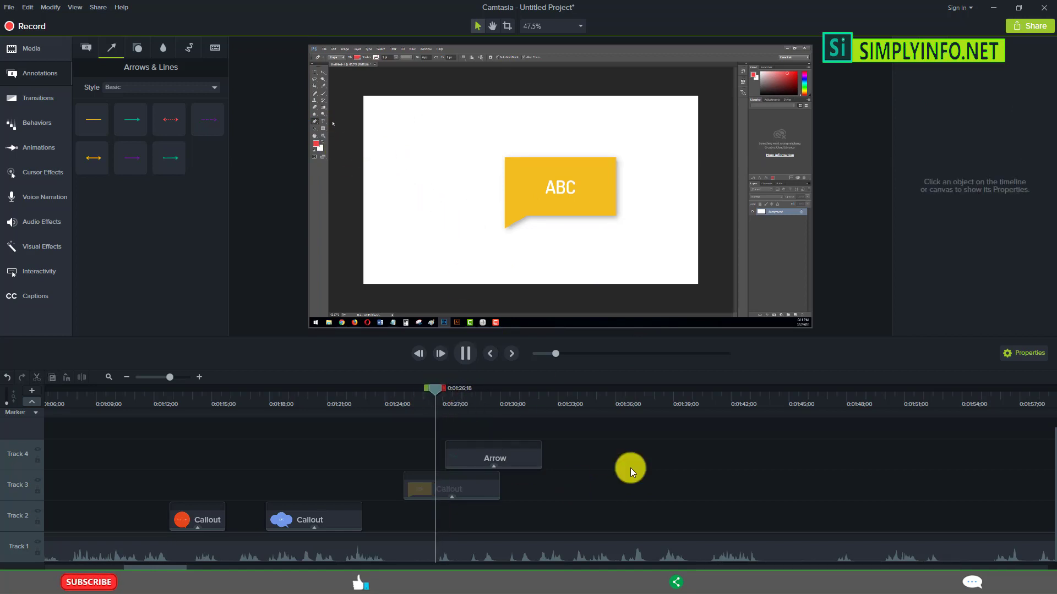
key(space)
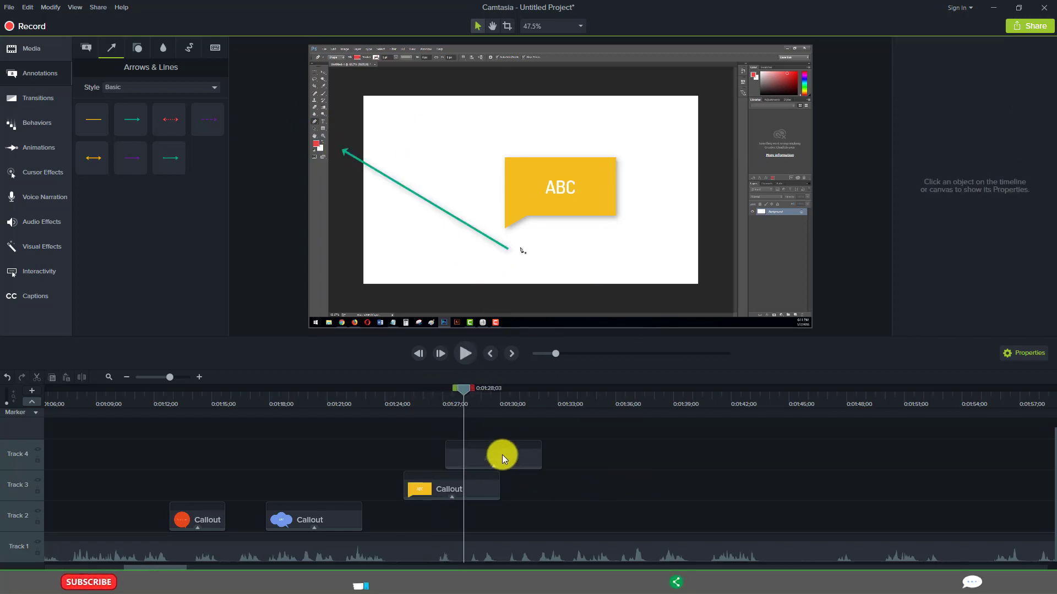
Step: Shorten the green arrow by moving its tail up near the colour swatches, making it almost horizontal
click(500, 455)
drag(507, 246, 422, 144)
click(625, 472)
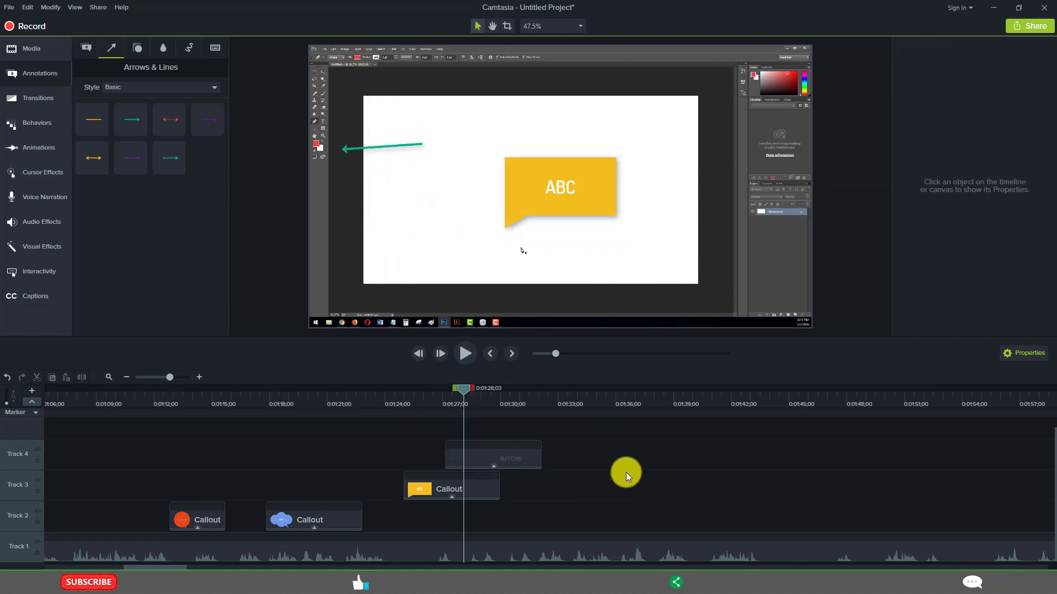
Step: Add the yellow double-headed Basic arrow and a pale dashed arrow from the Abstract style to the canvas at 0:01:28;03
drag(94, 158, 436, 183)
click(124, 87)
click(124, 86)
click(129, 88)
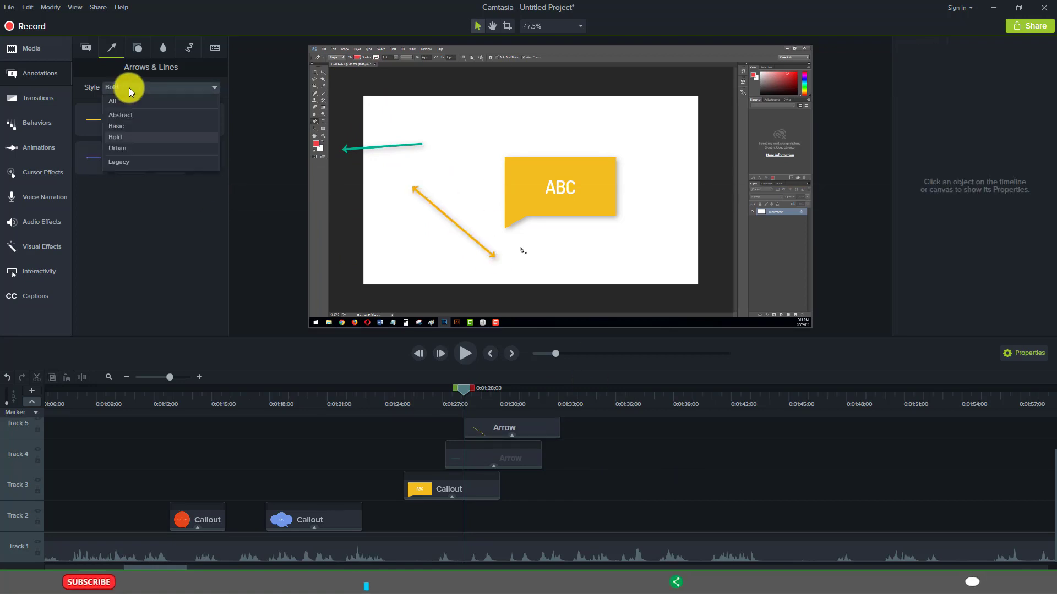
click(125, 149)
click(123, 87)
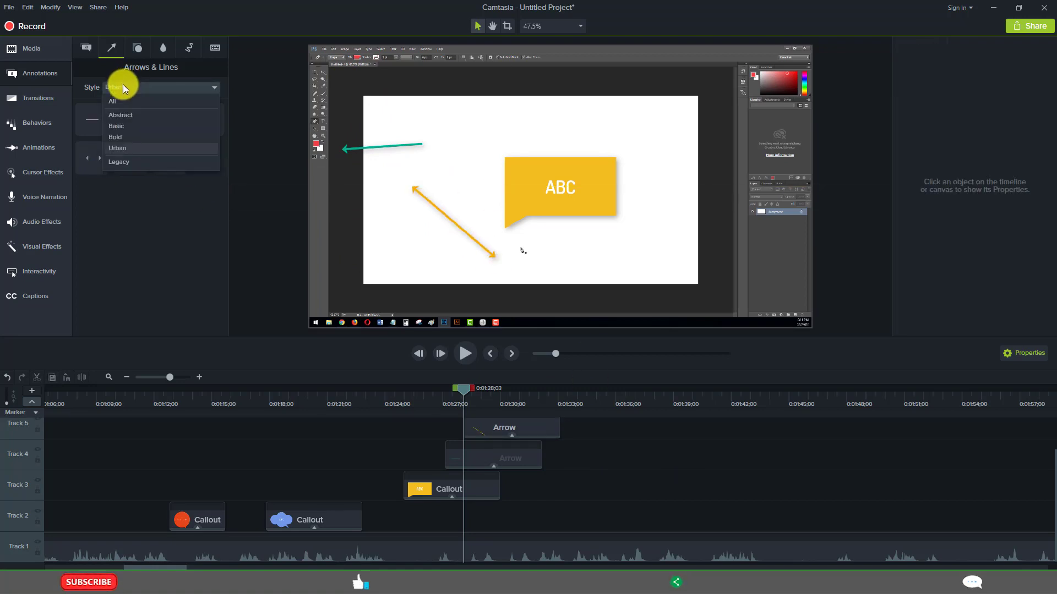
click(120, 115)
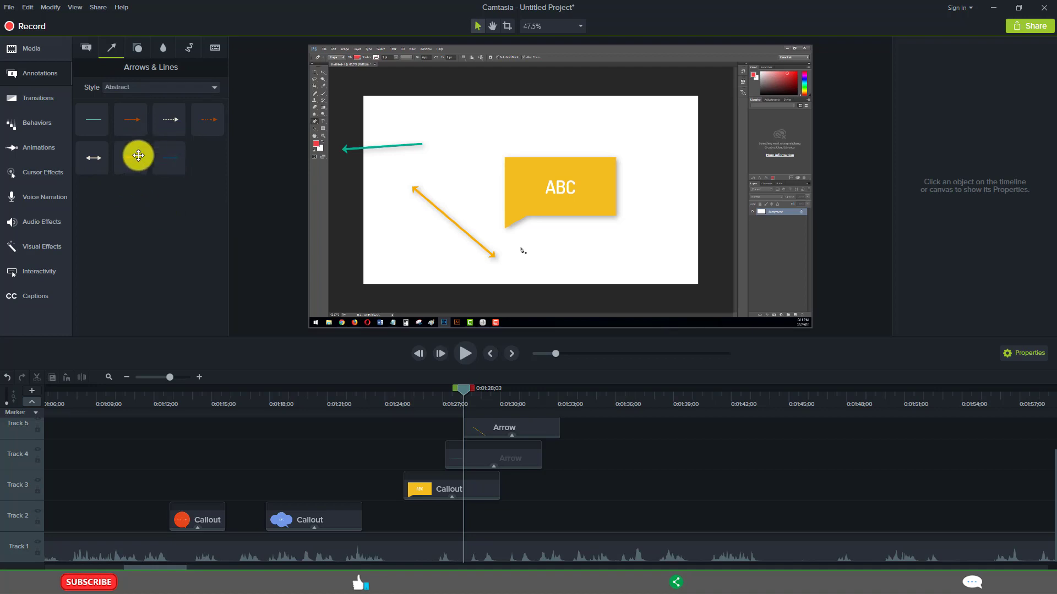
drag(138, 155, 137, 95)
Step: Add the orange octagon from the Abstract shapes and position it near the centre of the canvas
click(140, 47)
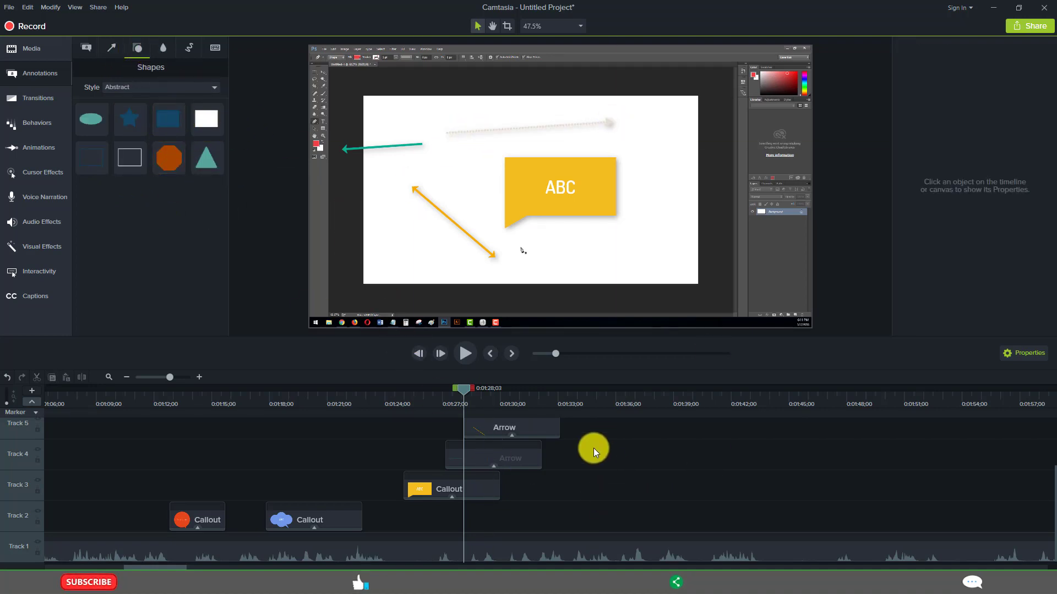
scroll(600, 466, up, 2)
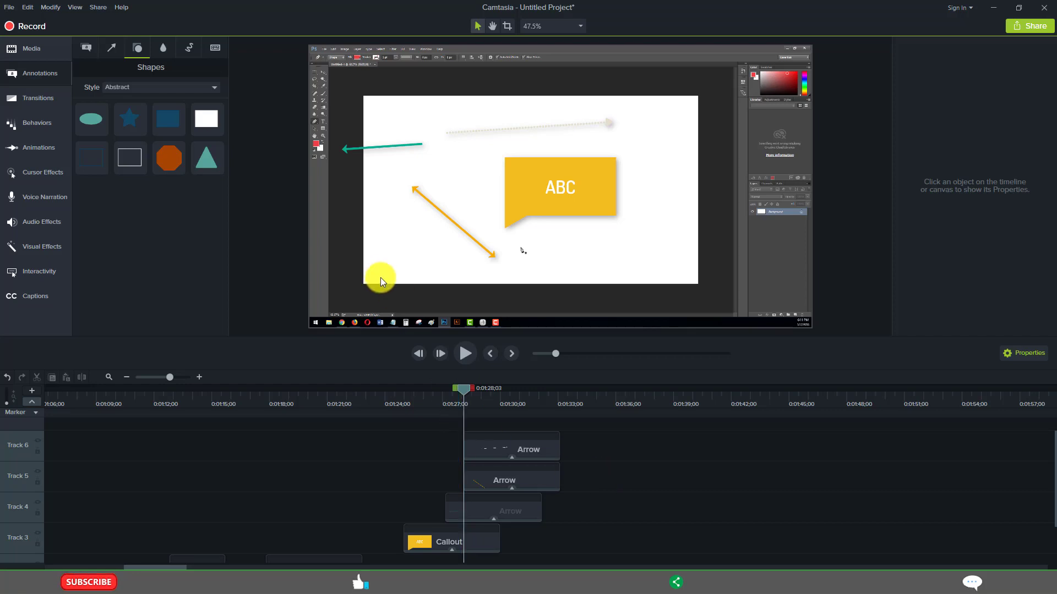
drag(167, 158, 763, 269)
drag(715, 184, 566, 205)
scroll(604, 481, up, 1)
Step: Move and stretch the octagon clip to span about 0:01:40 to 0:01:51, and preview it up to 0:01:45;10
drag(504, 469, 905, 462)
click(692, 396)
scroll(515, 477, down, 2)
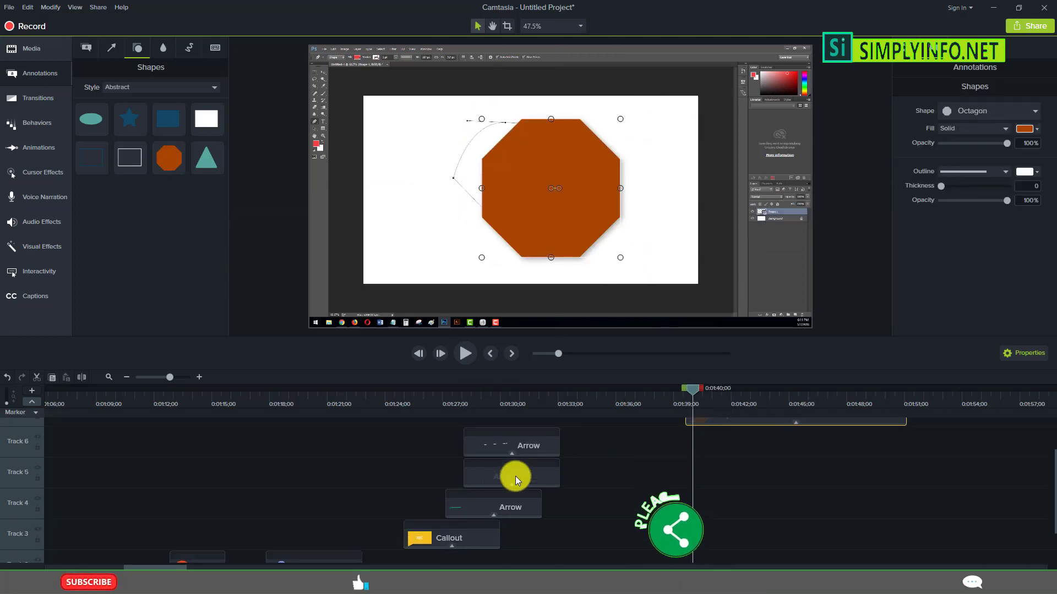
scroll(516, 477, up, 2)
drag(691, 390, 795, 416)
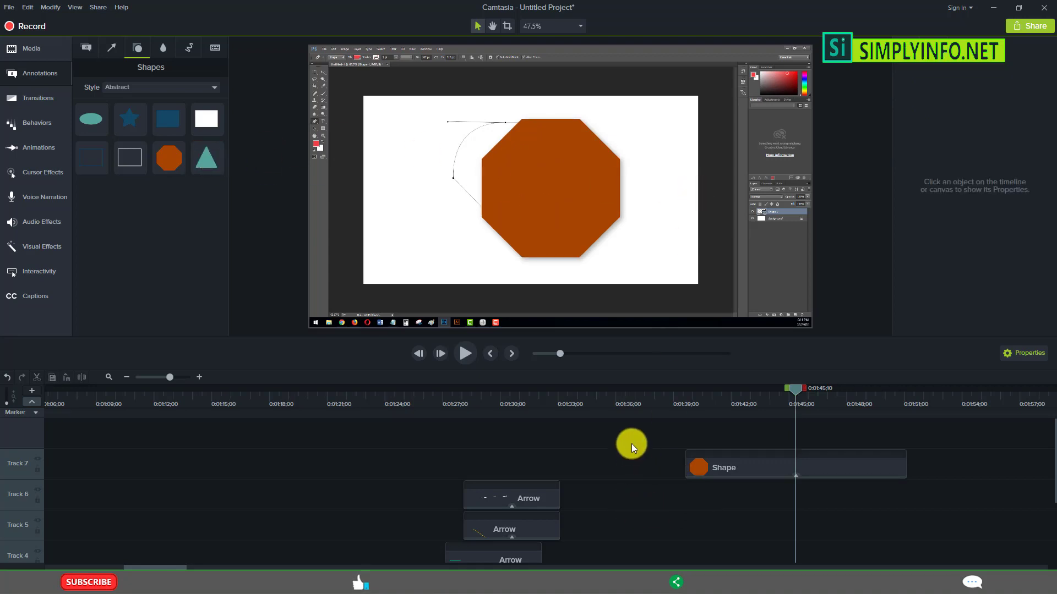
Step: Delete the octagon, the three arrows and the yellow speech bubble callout from the timeline
key(Delete)
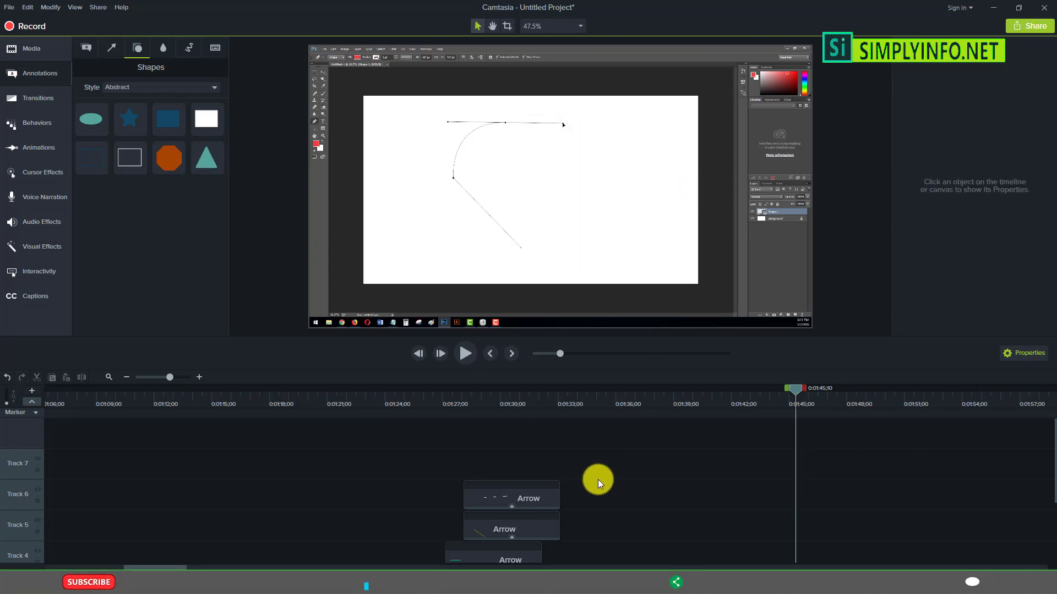
scroll(589, 473, down, 2)
drag(558, 474, 494, 503)
key(Delete)
drag(568, 515, 410, 538)
key(Delete)
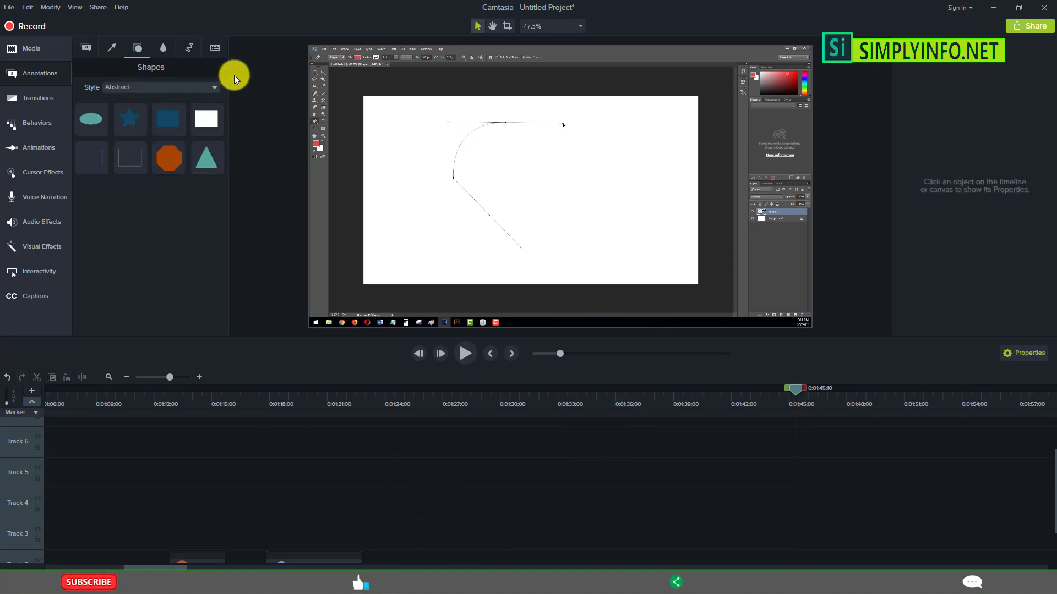
Step: Add the Ctrl+A keystroke callout to Track 4 at about 0:01:21 and move it below the cloud callout on the canvas
click(214, 48)
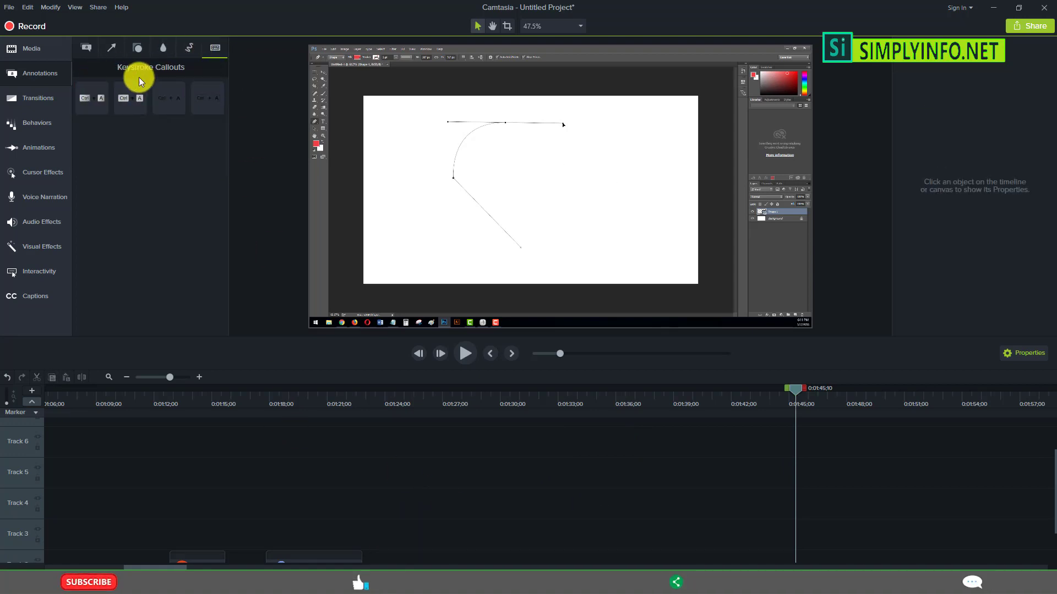
drag(92, 99, 322, 524)
scroll(434, 518, down, 2)
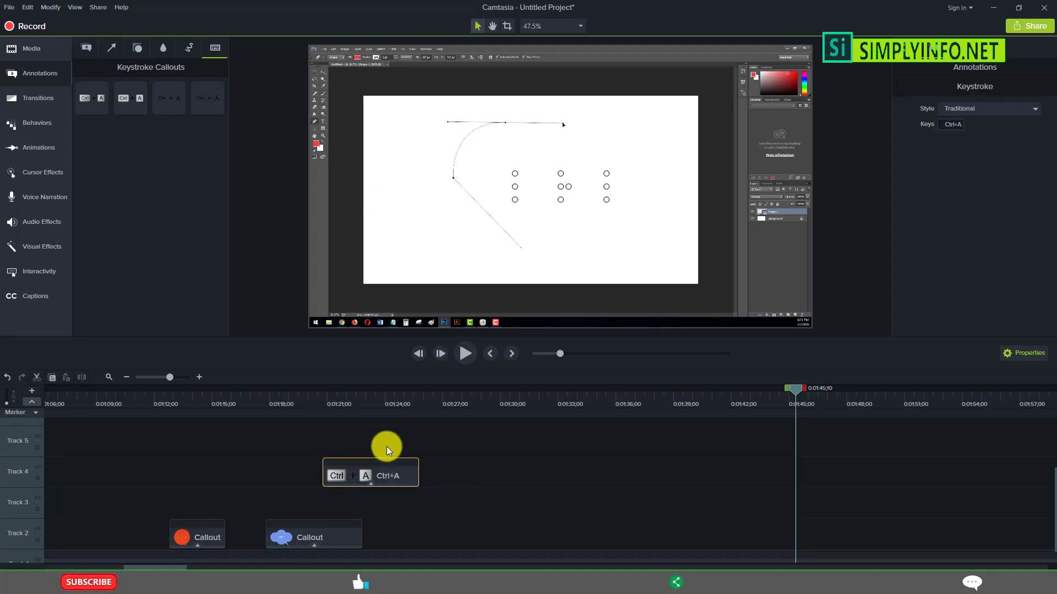
click(370, 392)
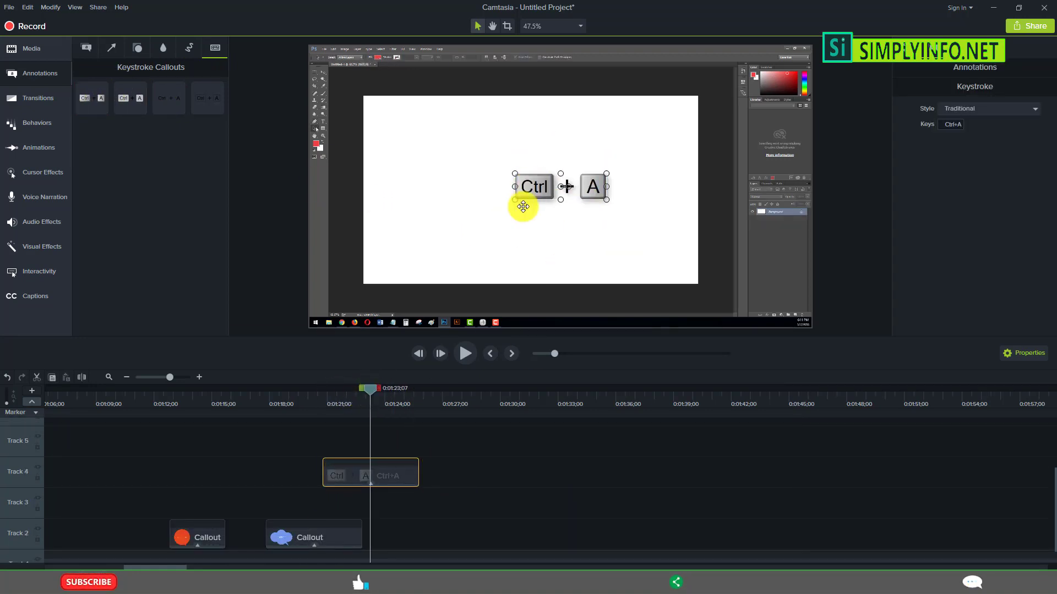
drag(522, 206, 481, 308)
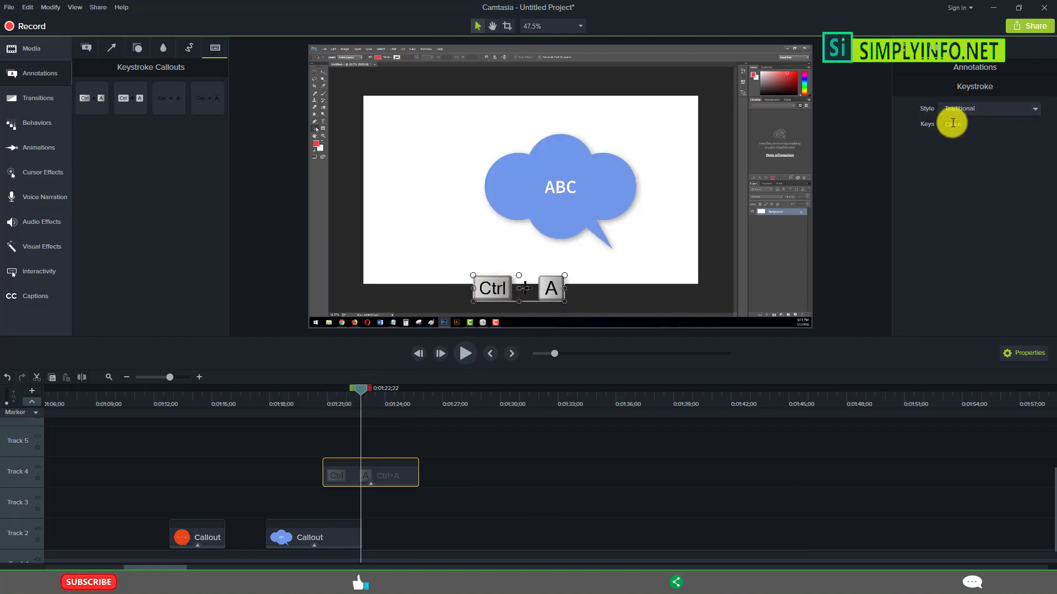
Step: Change the keystroke callout's key combination to Shift+M
key(BackSpace)
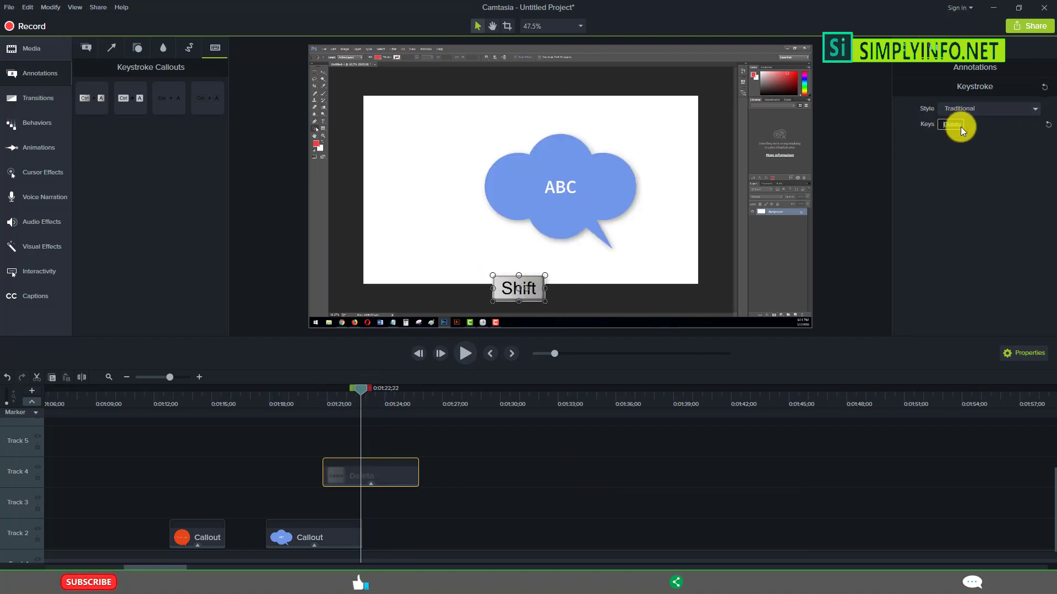
key(shift+b)
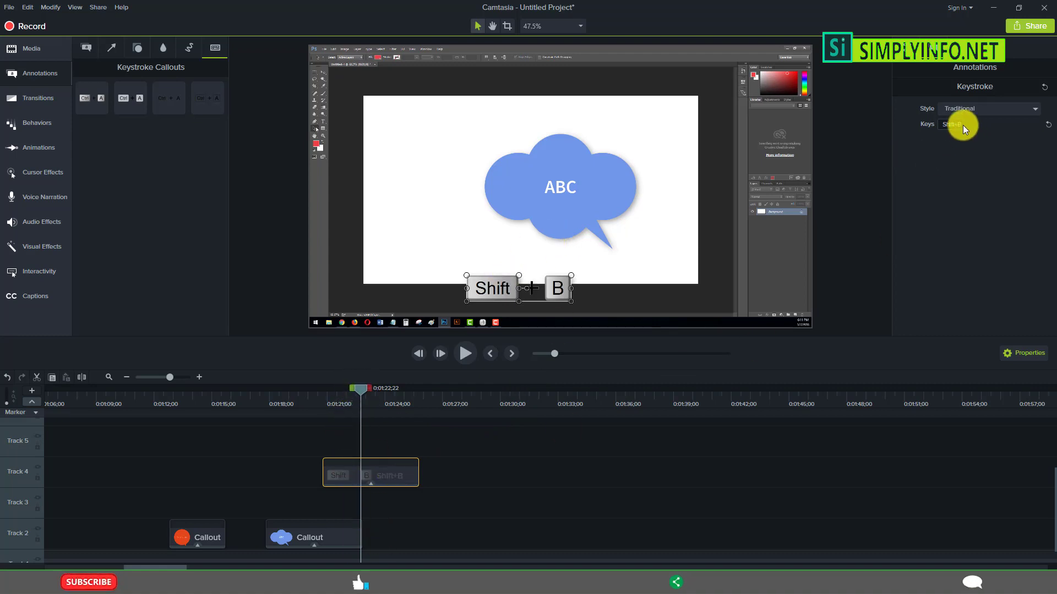
key(shift+m)
Step: Try the Gray and Clear styles on the Shift+M keystroke callout
click(958, 107)
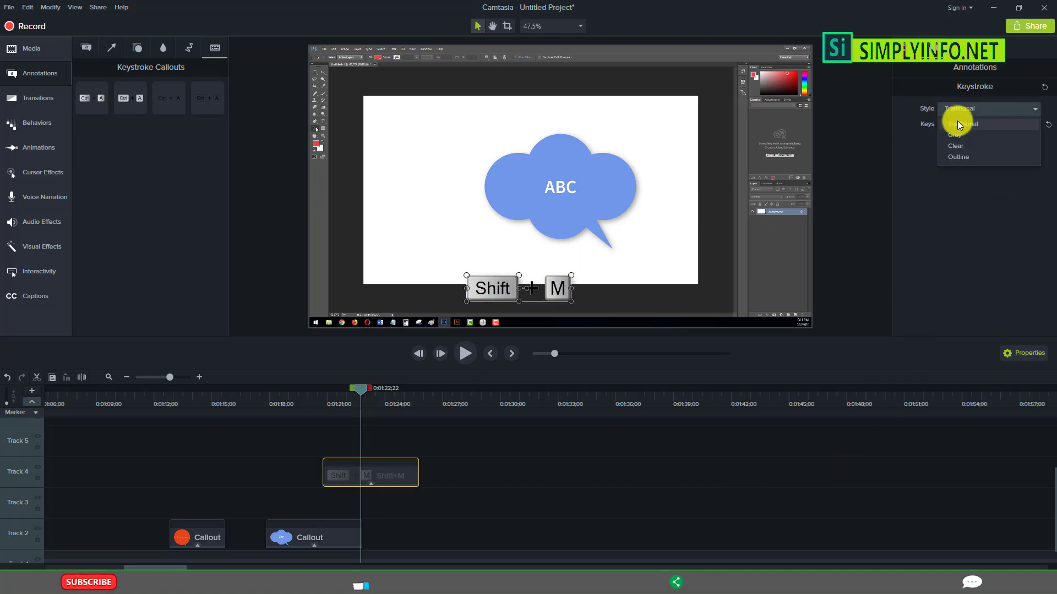
click(956, 134)
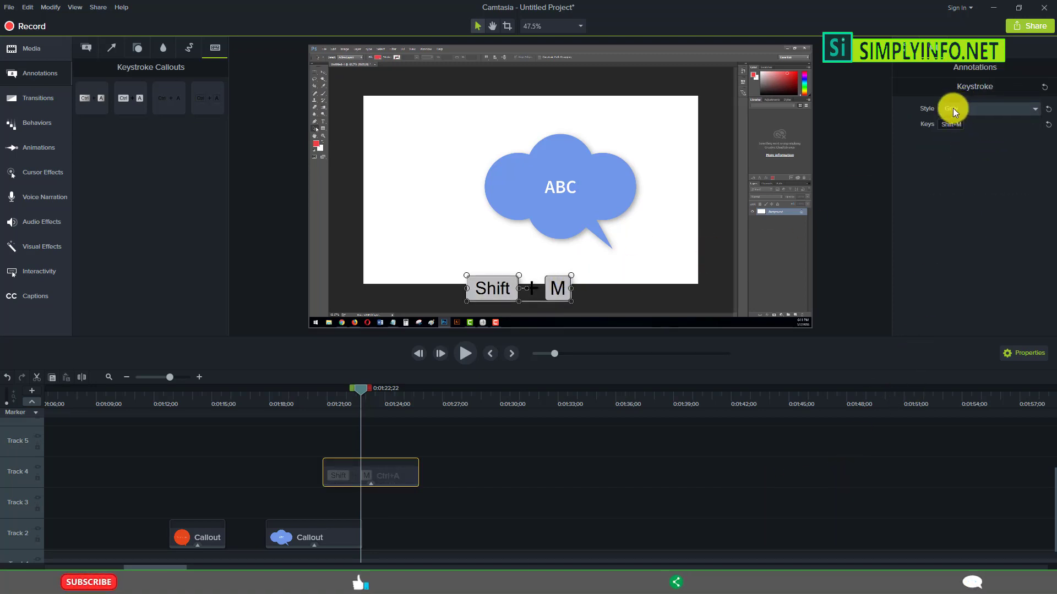
click(953, 108)
click(954, 148)
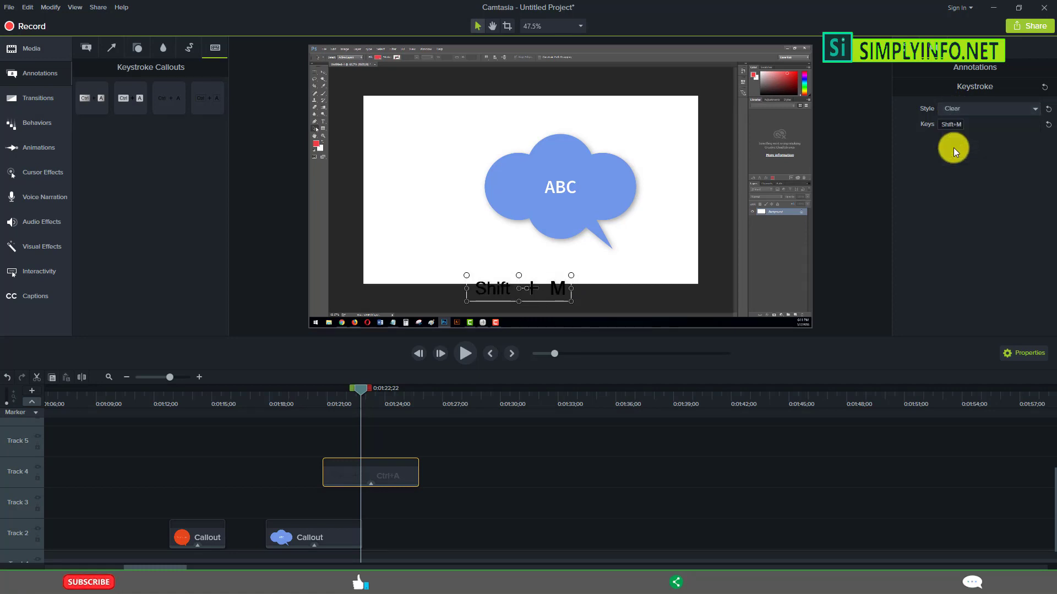
Step: Add a Spotlight at 0:01:22;22 and fit its area around the Pen tool flyout in the recorded toolbar
click(163, 49)
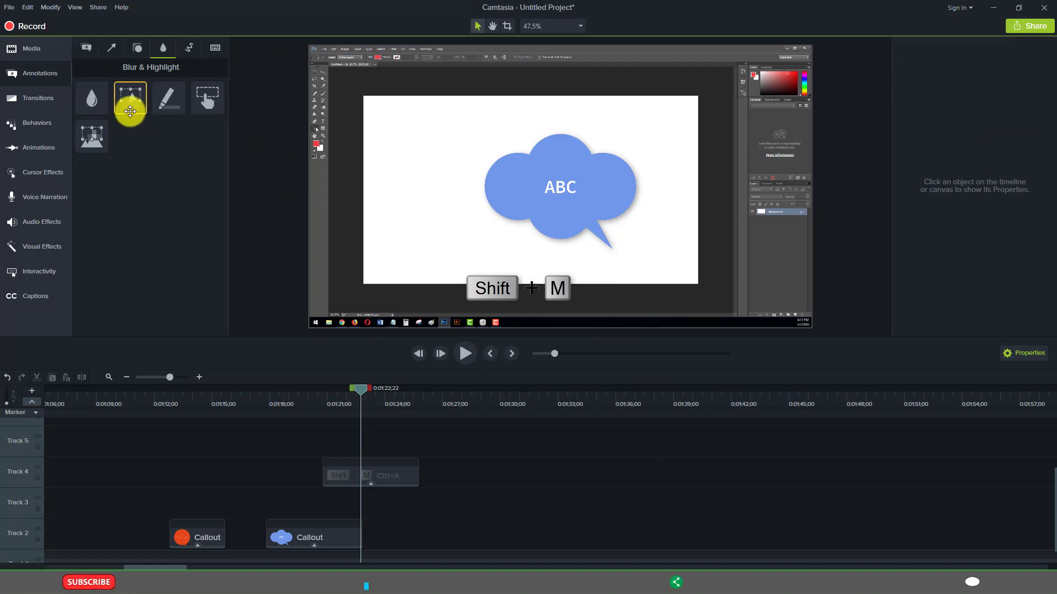
drag(130, 111, 355, 113)
drag(355, 389, 427, 427)
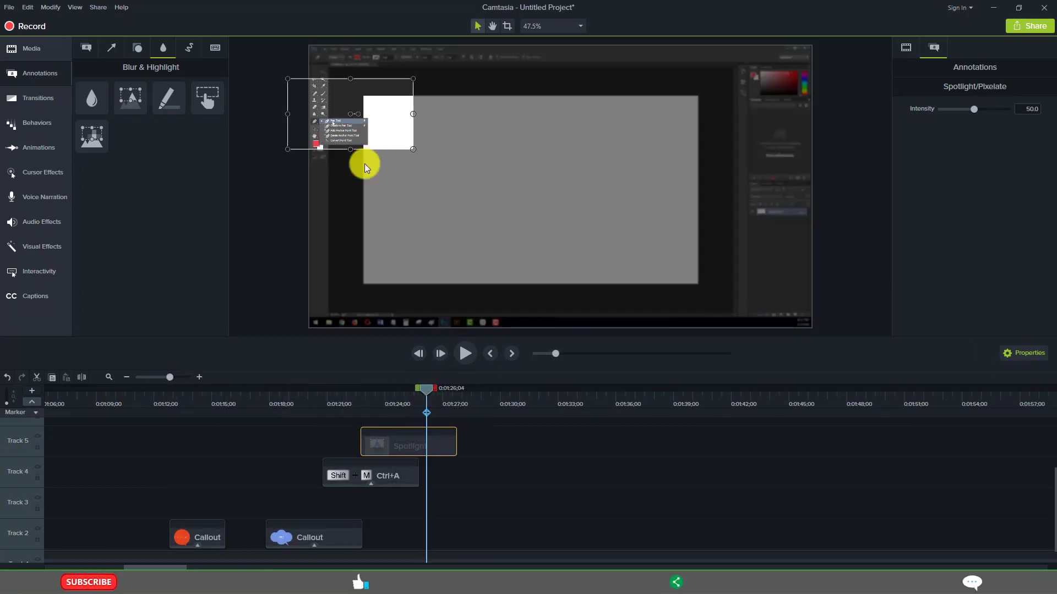
drag(350, 79, 350, 114)
drag(413, 132, 383, 131)
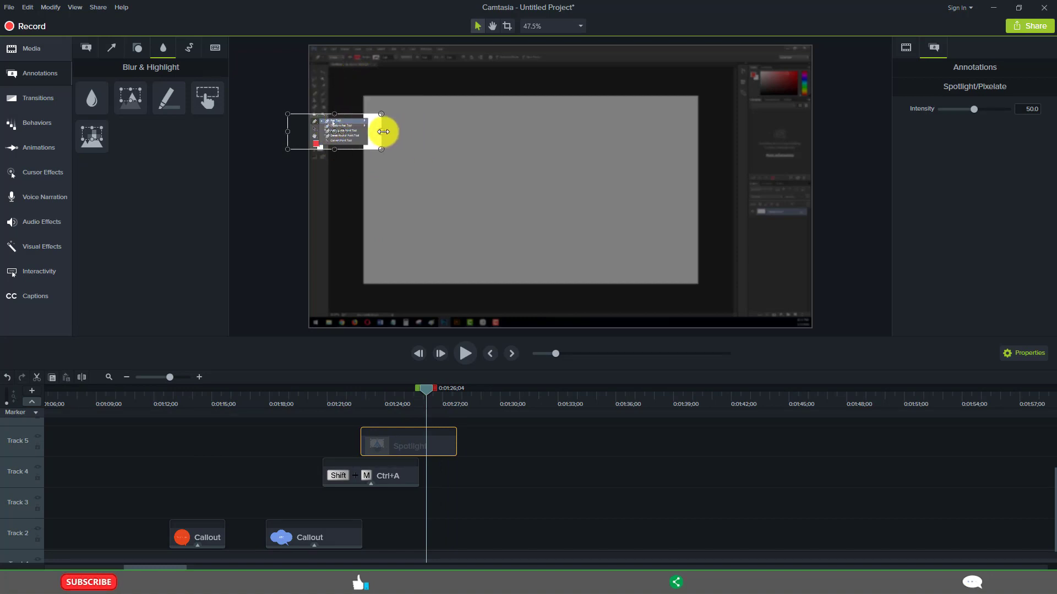
drag(288, 132, 306, 131)
Step: Play back the spotlight section and clear the remaining callout, keystroke and spotlight annotations from the timeline
click(529, 474)
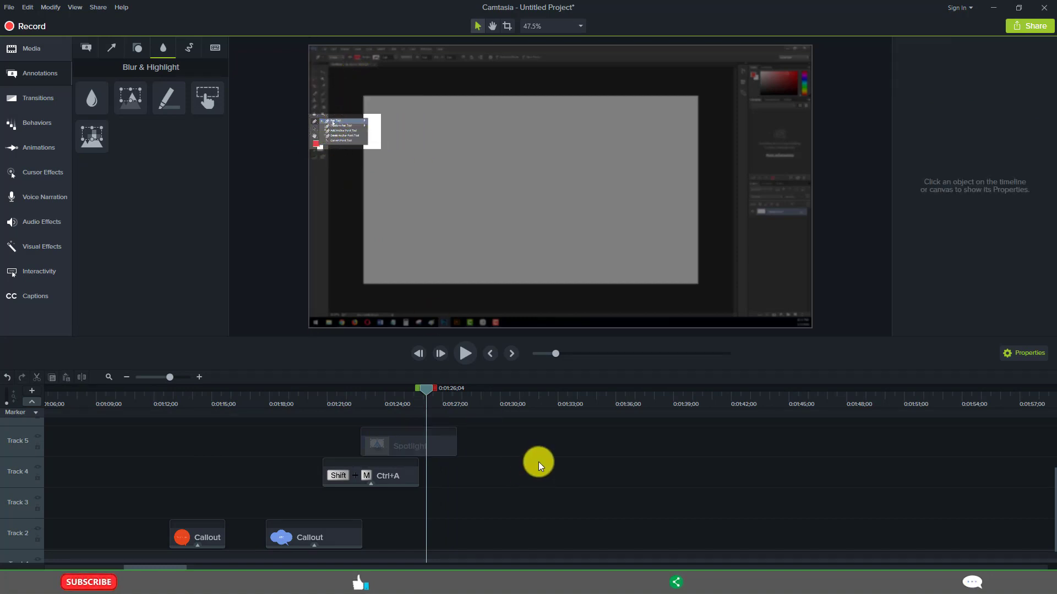
click(328, 401)
key(space)
key(space)
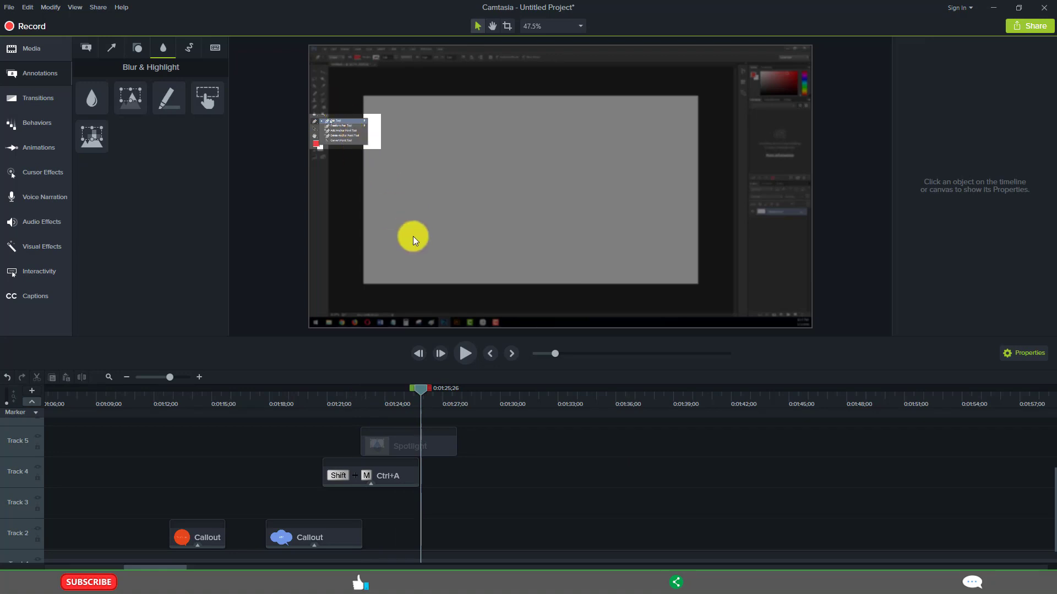
click(438, 450)
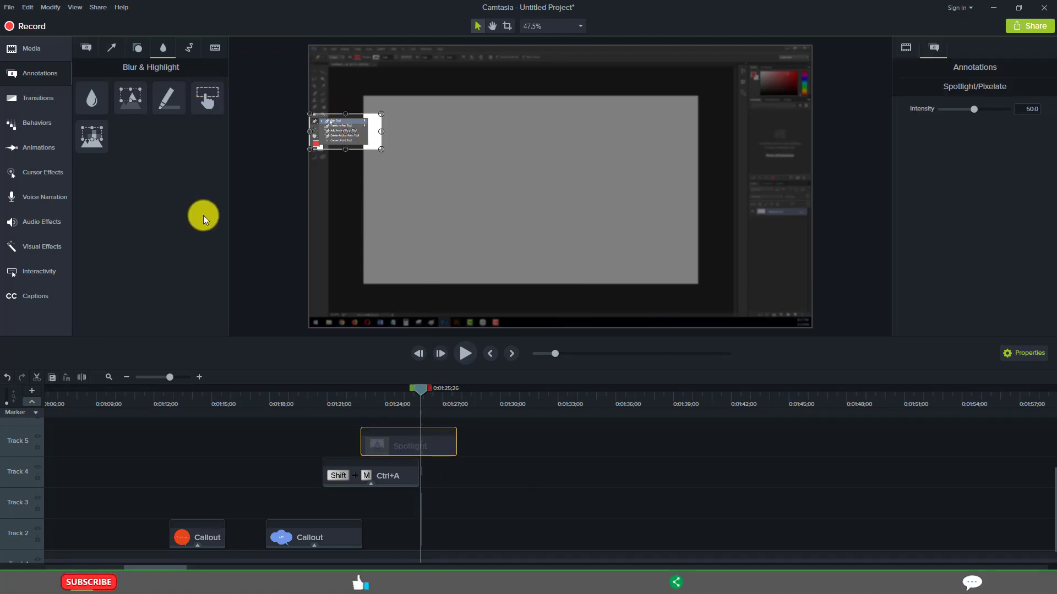
click(562, 453)
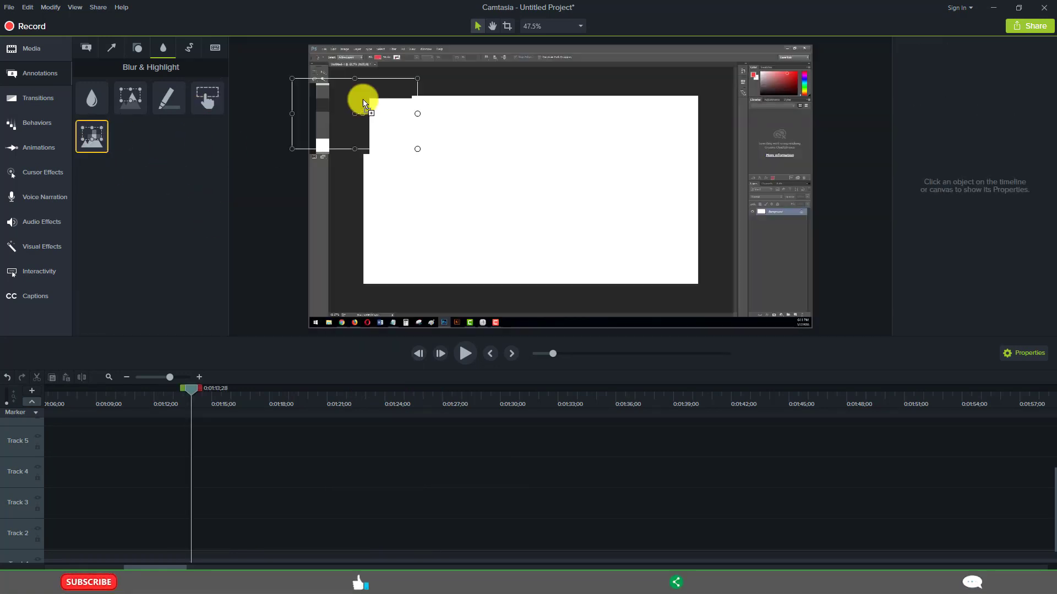
Step: Add a Pixelate effect at 0:01:13;28 and resize it to cover the recorded toolbar's tools above the colour swatches
drag(361, 99, 357, 131)
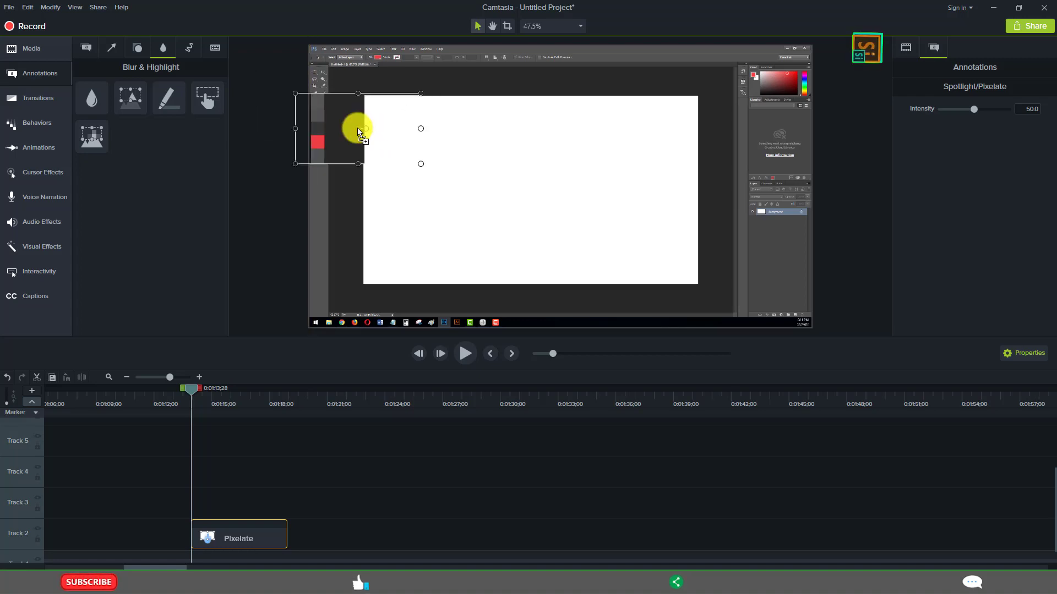
drag(355, 136, 355, 124)
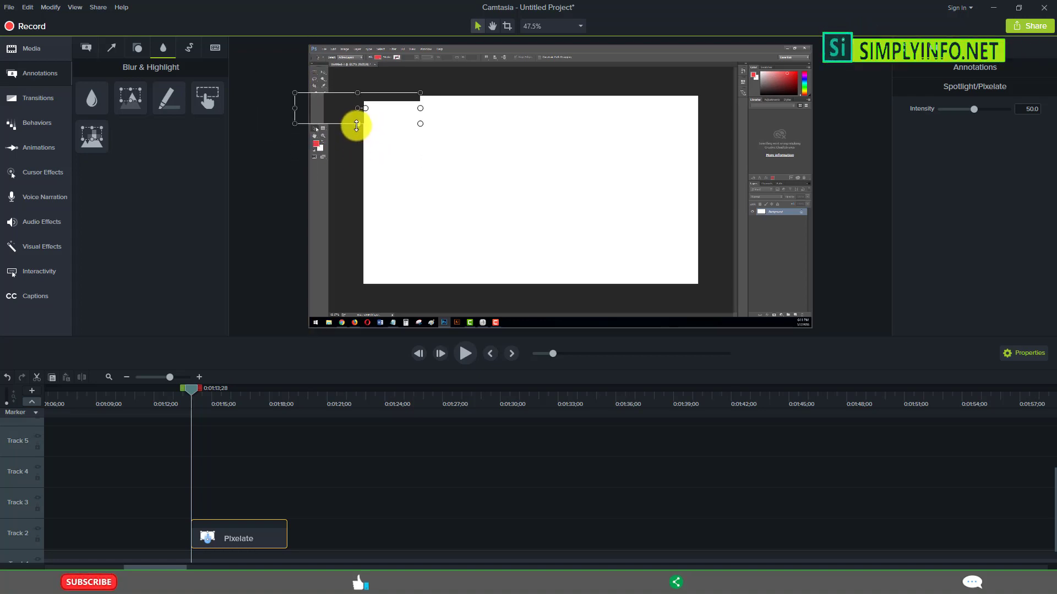
drag(416, 108, 313, 105)
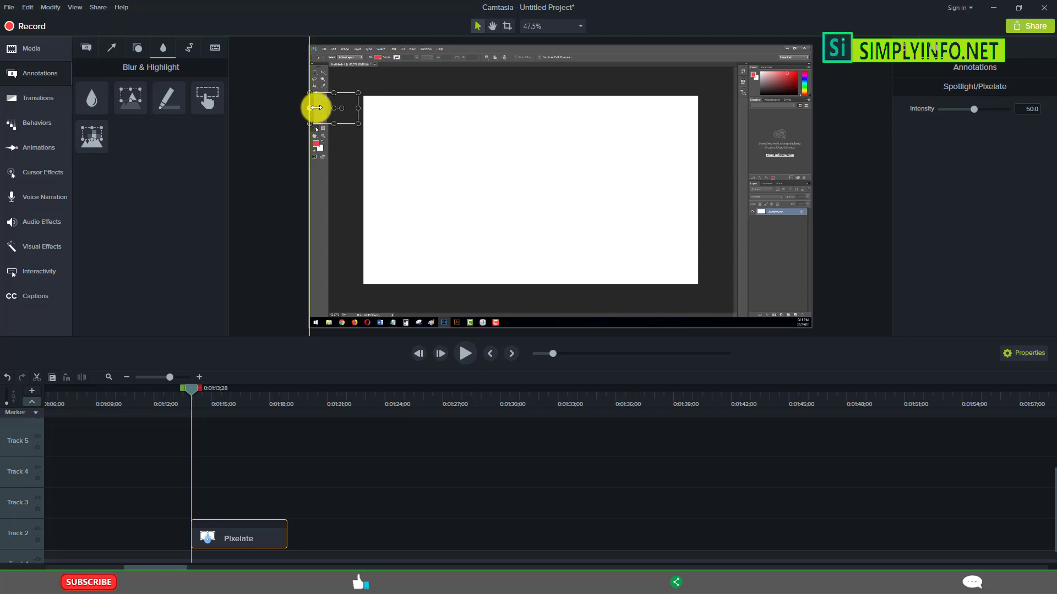
click(448, 462)
click(244, 536)
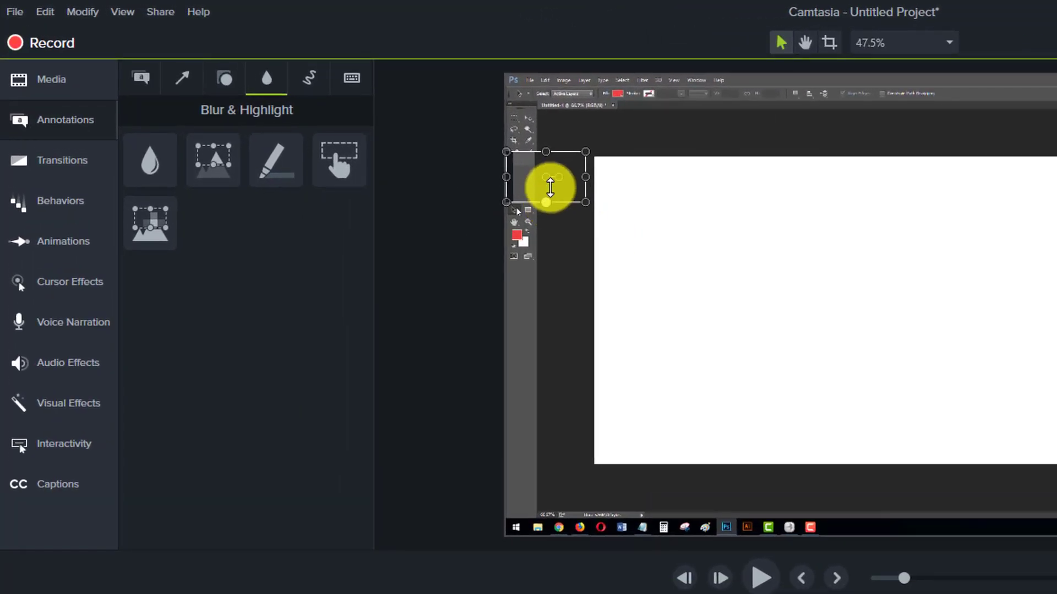
mouse_move(550, 187)
mouse_down()
mouse_move(547, 273)
mouse_move(549, 215)
mouse_up()
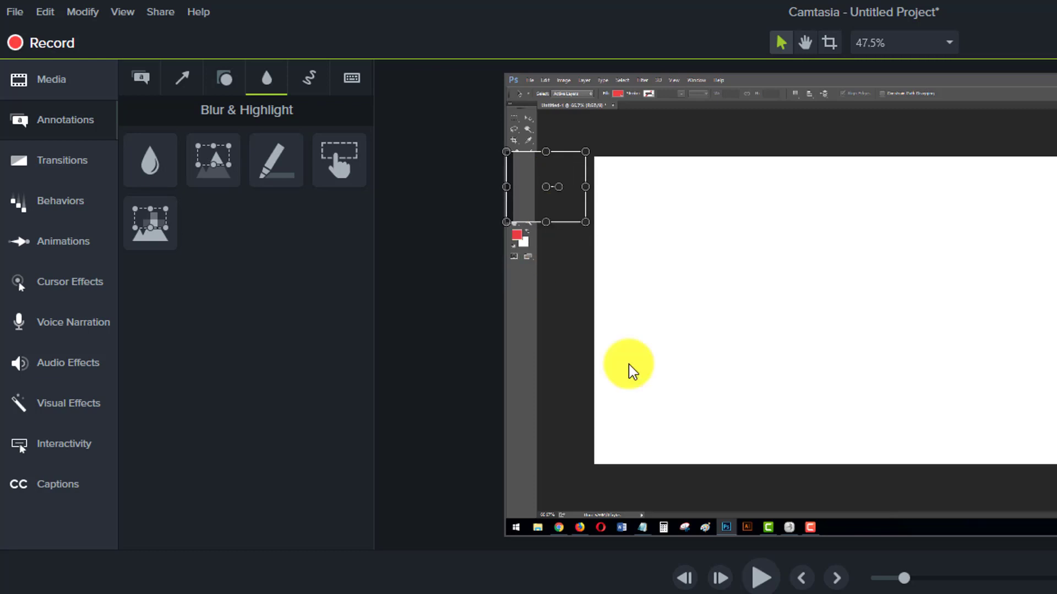
Step: Delete the Pixelate effect and add a red Sketch Motion rectangle over the recorded toolbar at 0:01:13;28
click(308, 78)
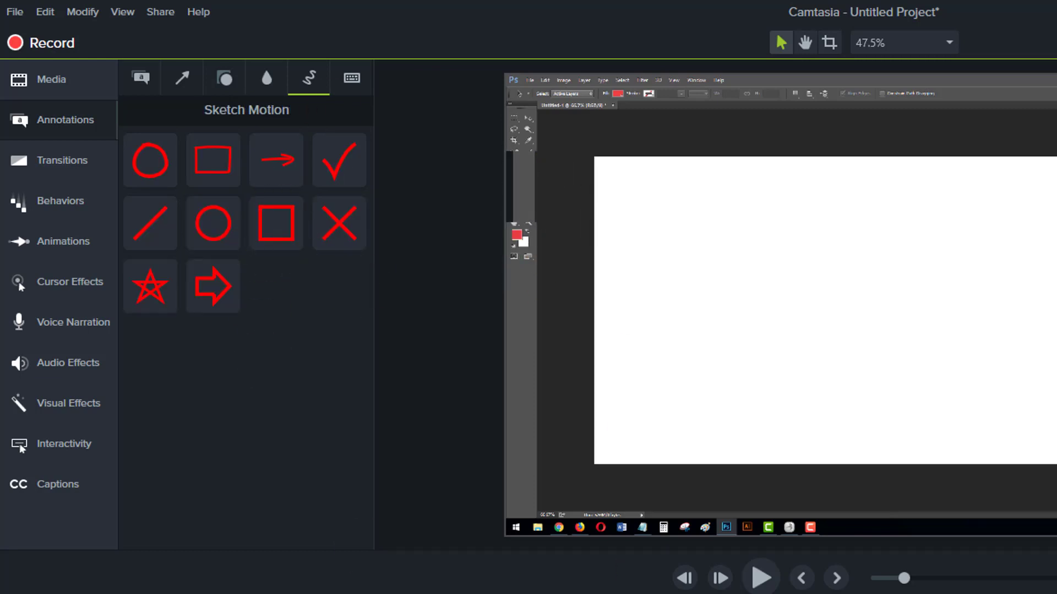
key(Delete)
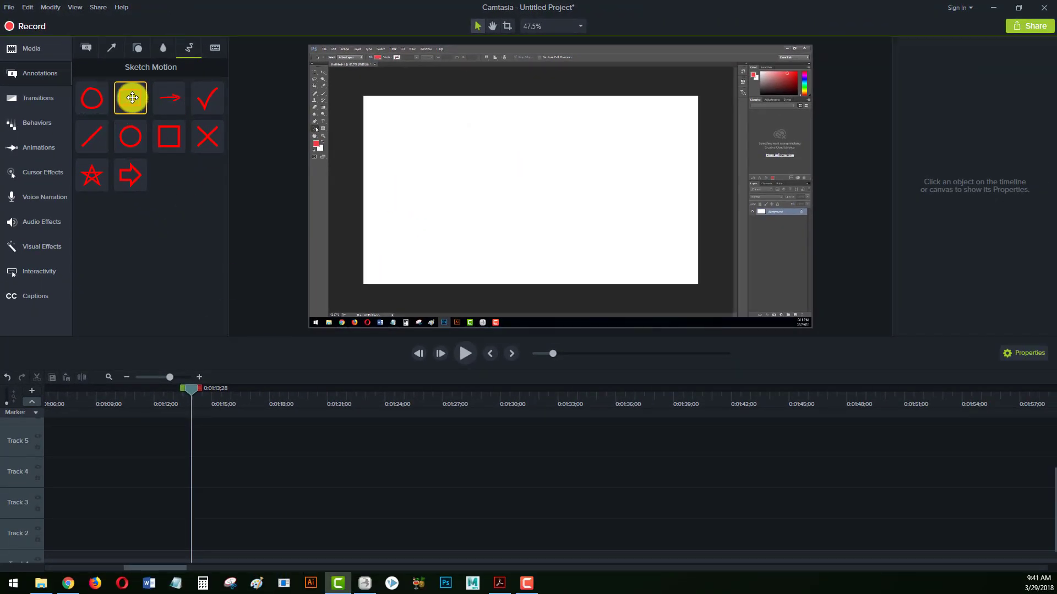
drag(130, 99, 330, 122)
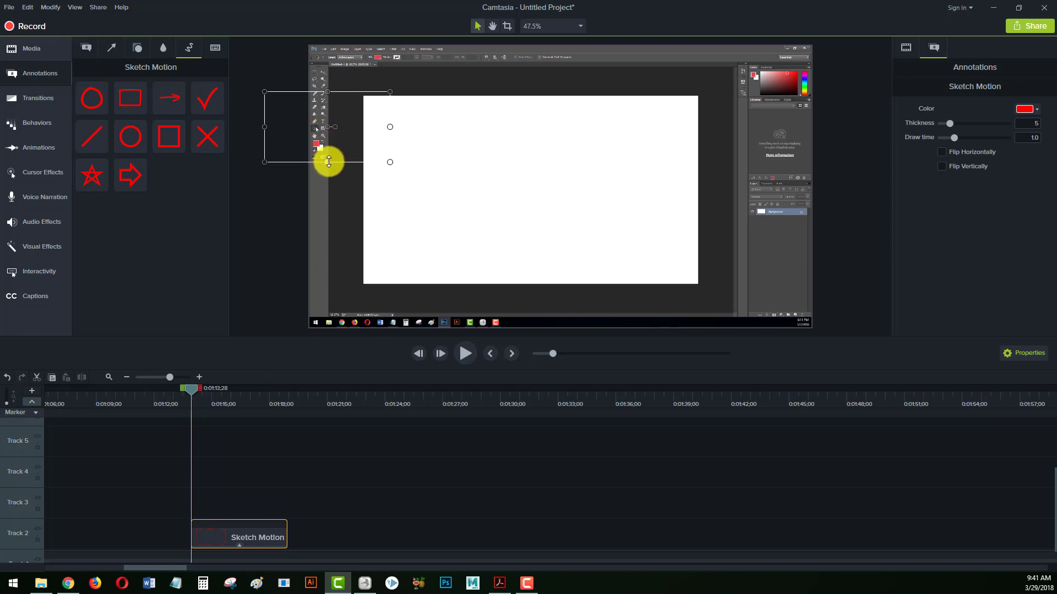
Step: Fit the sketched rectangle tightly around the Pen and Type tools in the recorded toolbar, and play its drawing animation back
drag(191, 390, 238, 390)
drag(264, 125, 309, 125)
drag(390, 125, 330, 125)
drag(320, 158, 321, 136)
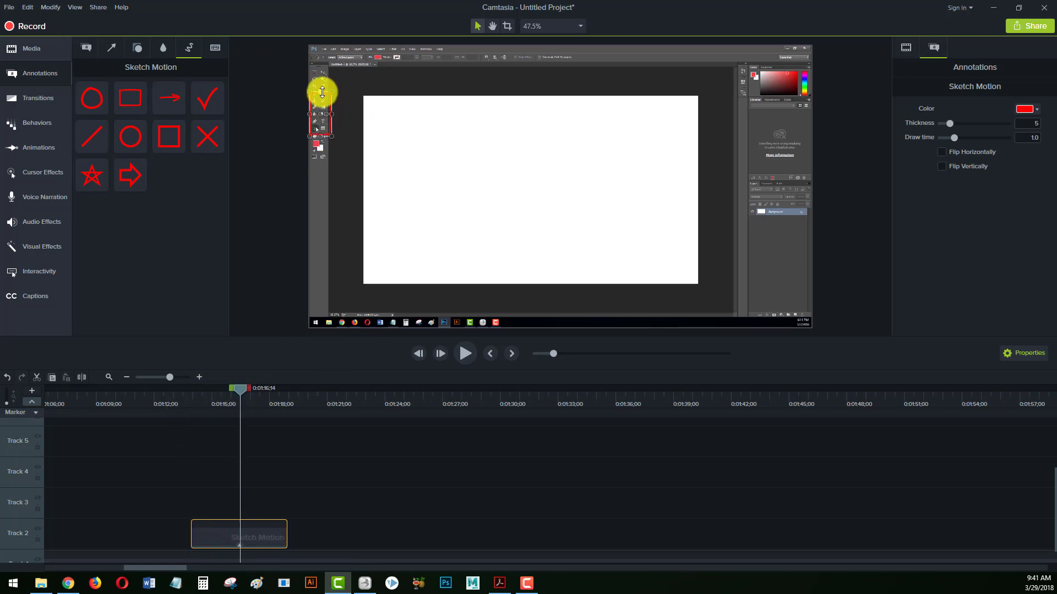
drag(321, 92, 320, 116)
click(386, 464)
key(space)
mouse_move(238, 390)
mouse_down()
mouse_move(191, 389)
mouse_move(250, 389)
mouse_up()
key(space)
Step: Add a red Sketch Motion arrow to the canvas and redirect it up toward the colour swatches in the recorded toolbar
mouse_move(169, 99)
mouse_down()
mouse_move(347, 169)
mouse_move(409, 177)
mouse_up()
drag(250, 390, 282, 389)
mouse_move(347, 213)
mouse_down()
mouse_move(420, 163)
mouse_move(438, 142)
mouse_move(424, 152)
mouse_move(430, 142)
mouse_up()
drag(448, 153, 360, 162)
Step: Shorten the sketched arrow's clip, shift it earlier, align both sketch clips' ends at about 0:01:18;20, and play the section back
drag(345, 504, 305, 504)
drag(281, 504, 249, 534)
drag(282, 389, 185, 390)
key(space)
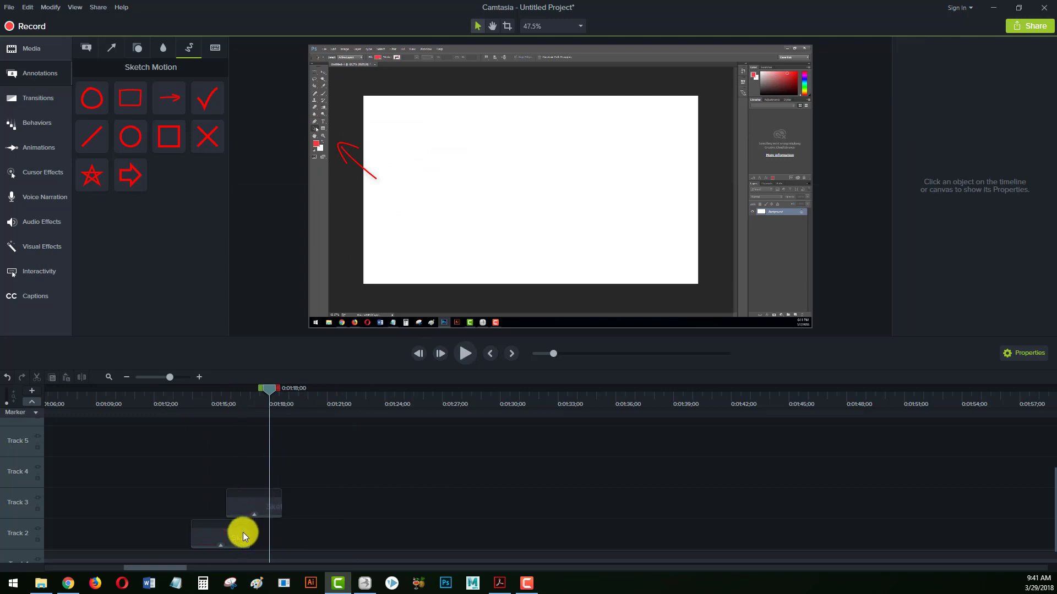
drag(249, 534, 282, 534)
drag(270, 389, 189, 389)
key(space)
key(space)
Step: Add the blue star from the Abstract shapes at 0:01:18;04 and place it on the upper part of the white canvas
click(162, 47)
click(137, 48)
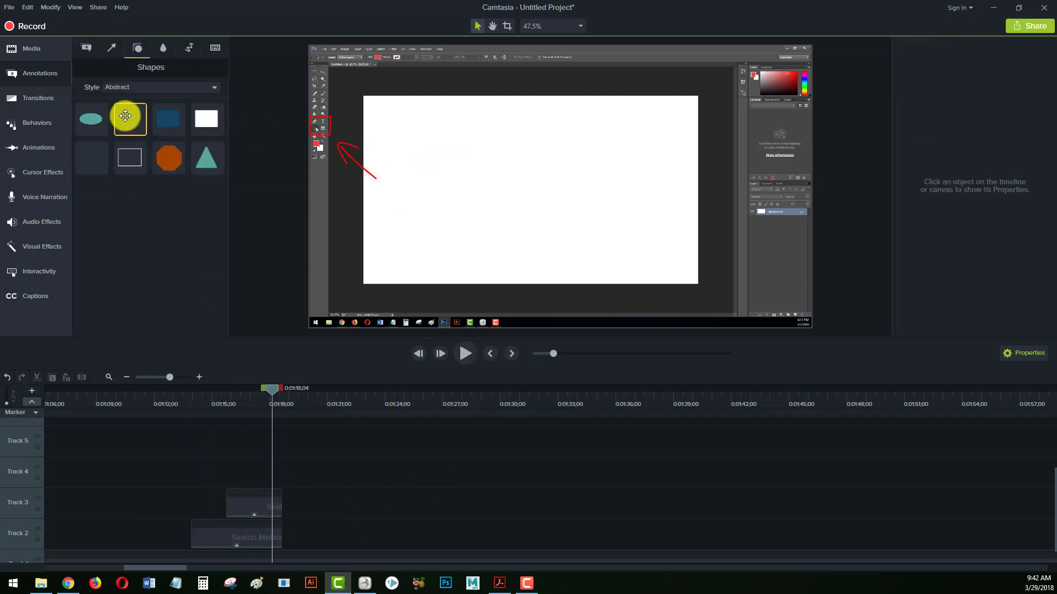
drag(126, 116, 616, 262)
drag(552, 223, 432, 154)
Step: Add an unfilled rectangle with a yellow outline and a teal triangle below the star, and play the section back
drag(129, 157, 603, 206)
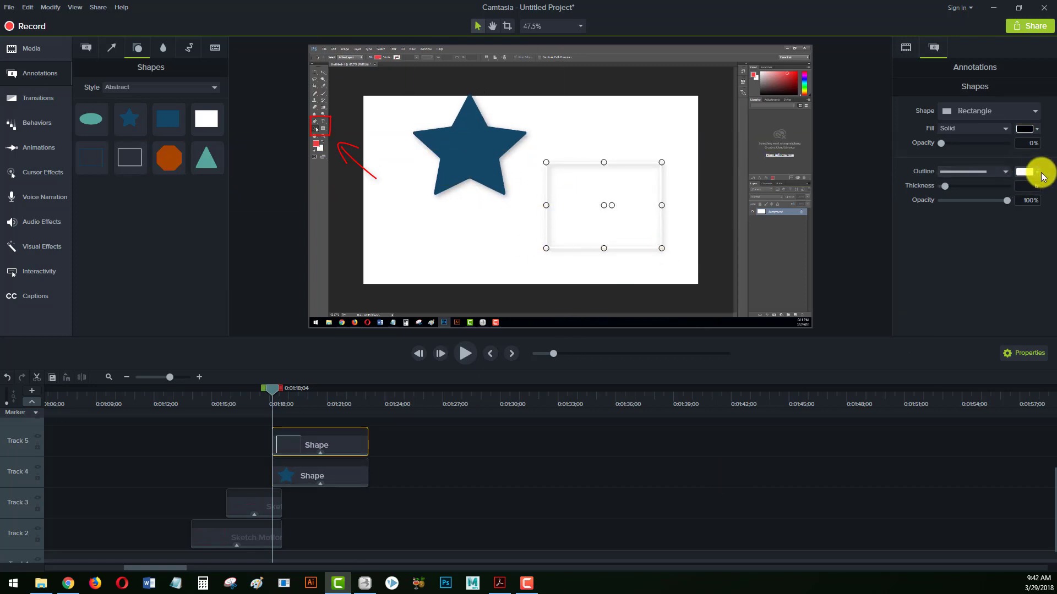
drag(206, 158, 503, 302)
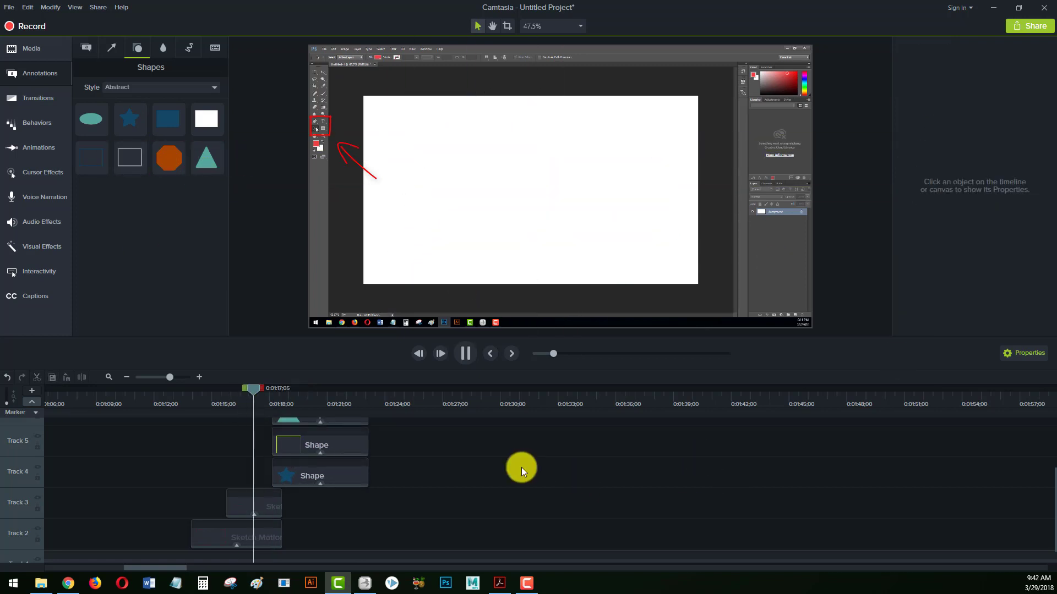
click(47, 77)
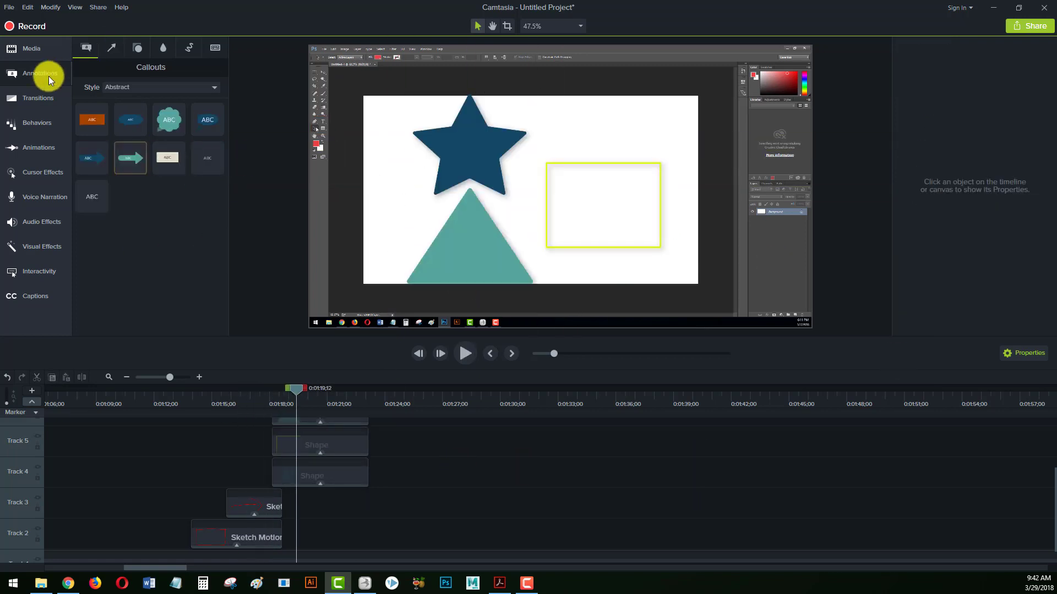